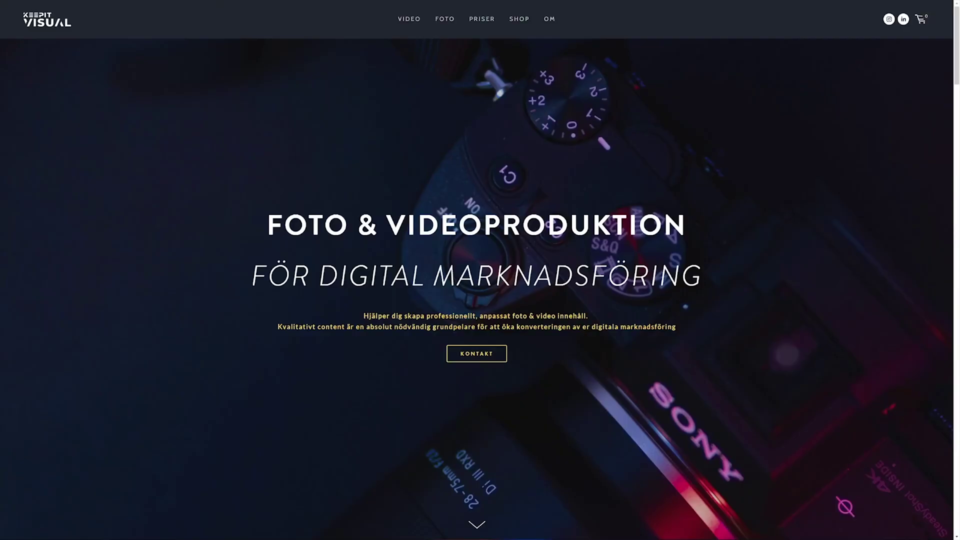
# Apply the Faded Gold preset to the couple-walking-dog photo for a warm, faded autumn look
pyautogui.scroll(-10, 537, 422)
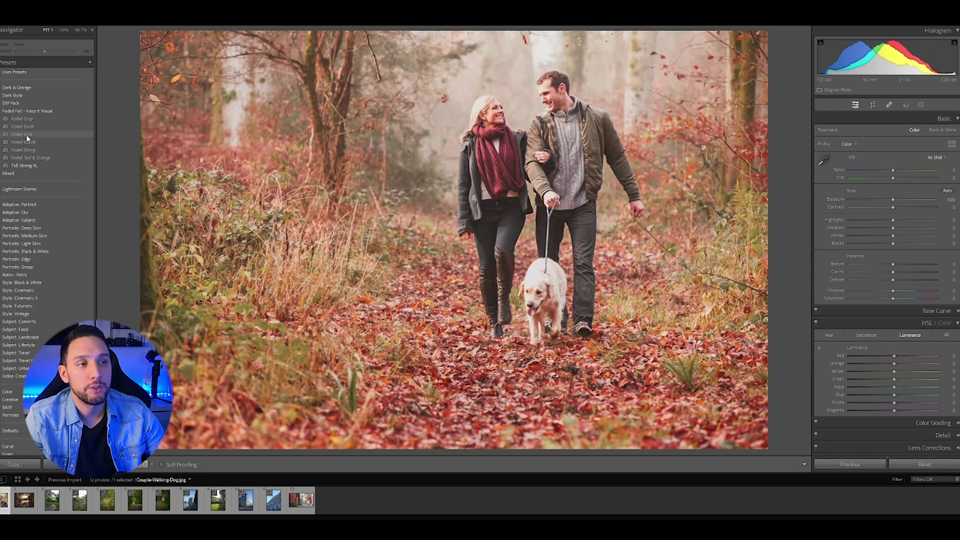
pyautogui.click(26, 133)
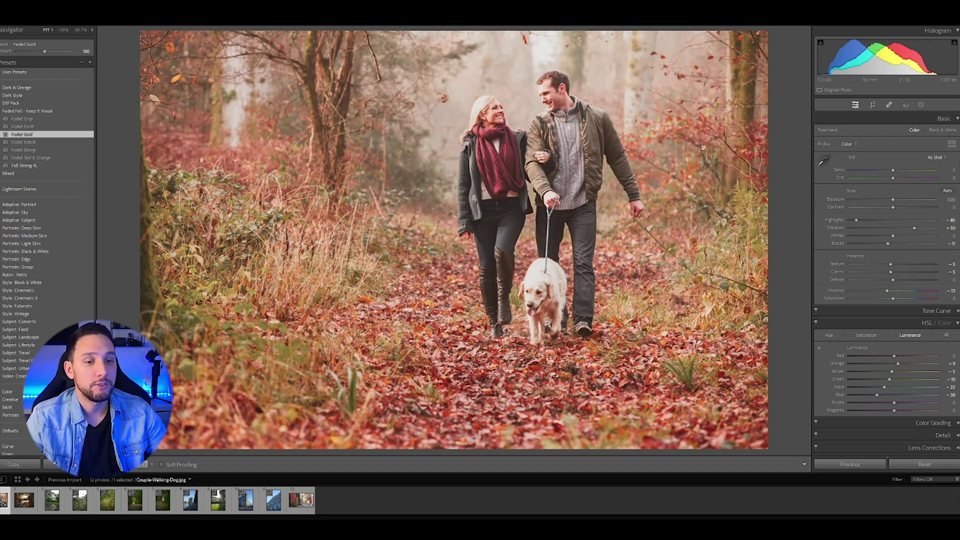
pyautogui.press('y')
pyautogui.press('z')
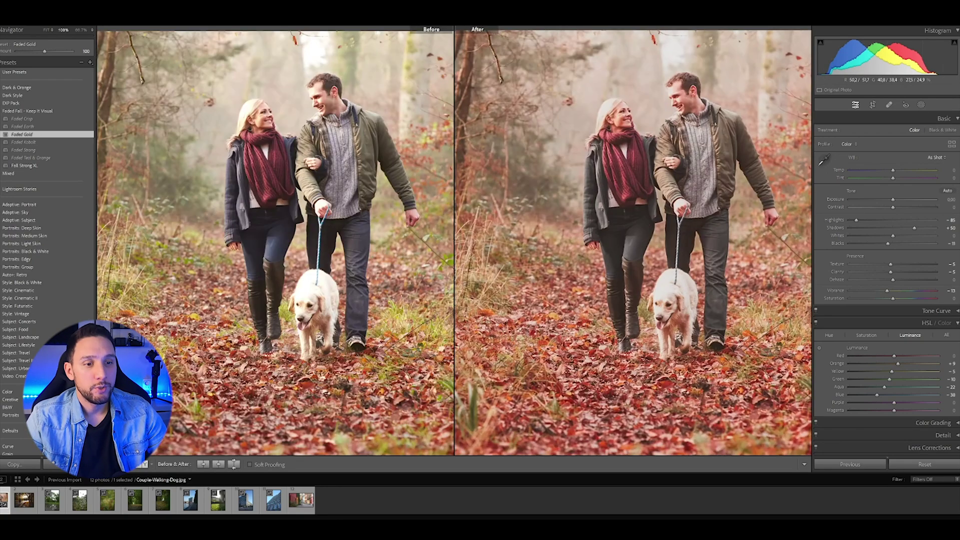
pyautogui.moveTo(160, 336); pyautogui.dragTo(339, 314)
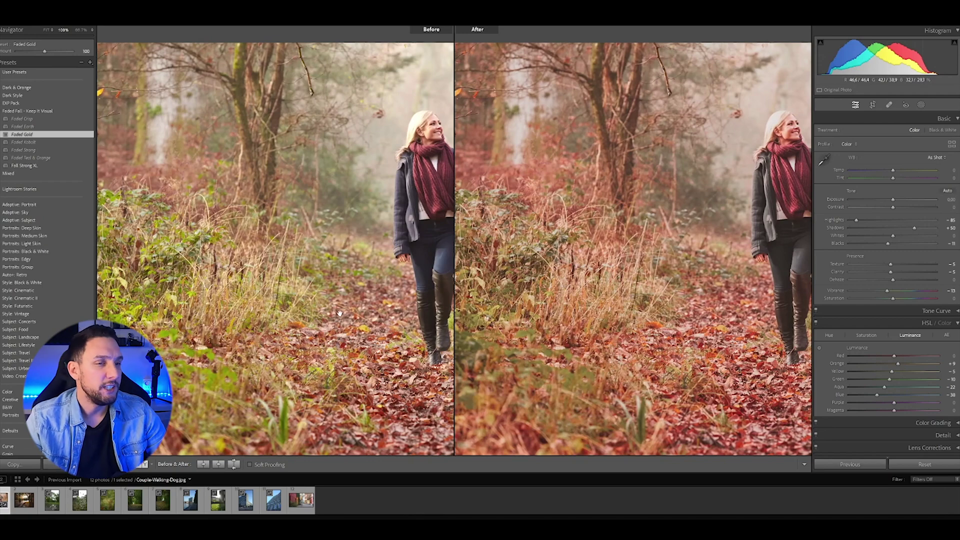
pyautogui.press('y')
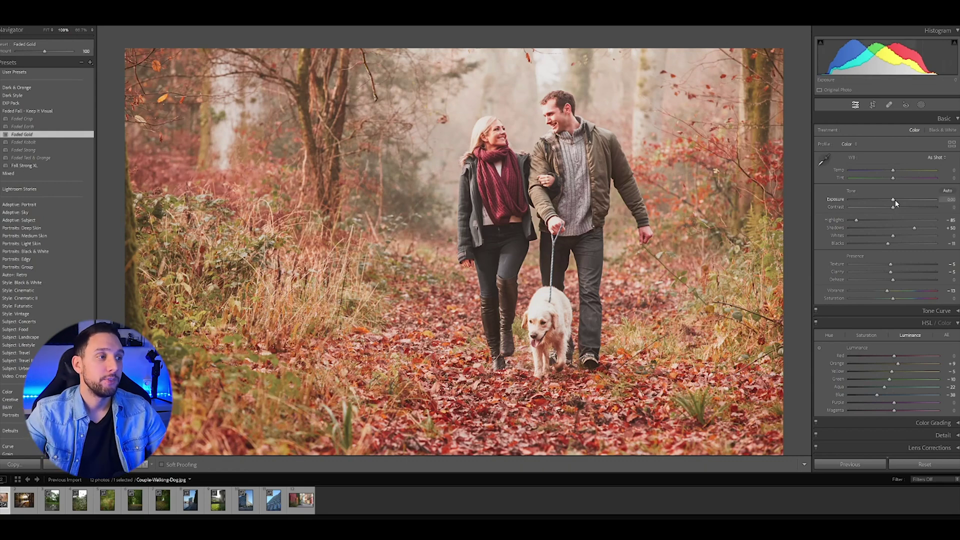
# Set Exposure to -0.25 and Contrast to +10, then view it fitted beside the original
pyautogui.moveTo(895, 203); pyautogui.dragTo(893, 203)
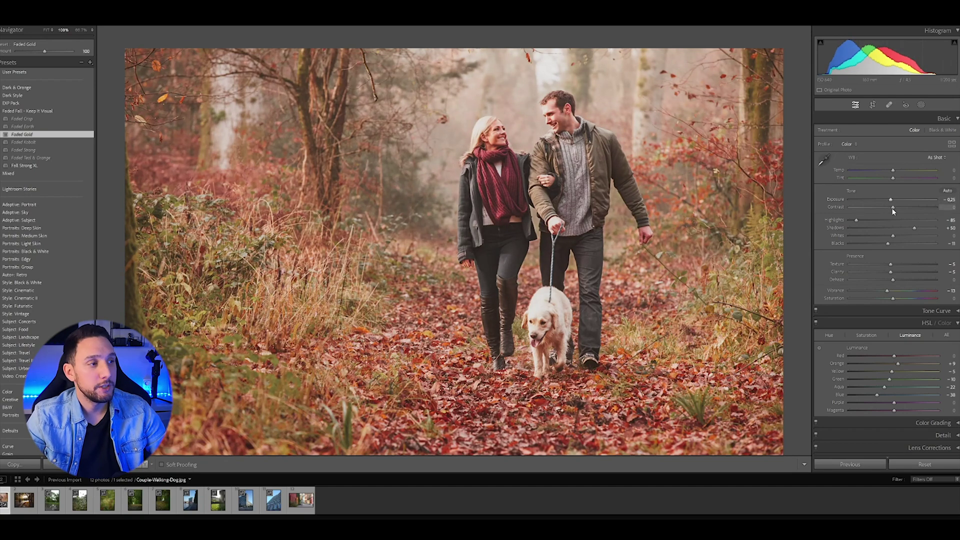
pyautogui.moveTo(895, 207); pyautogui.dragTo(899, 207)
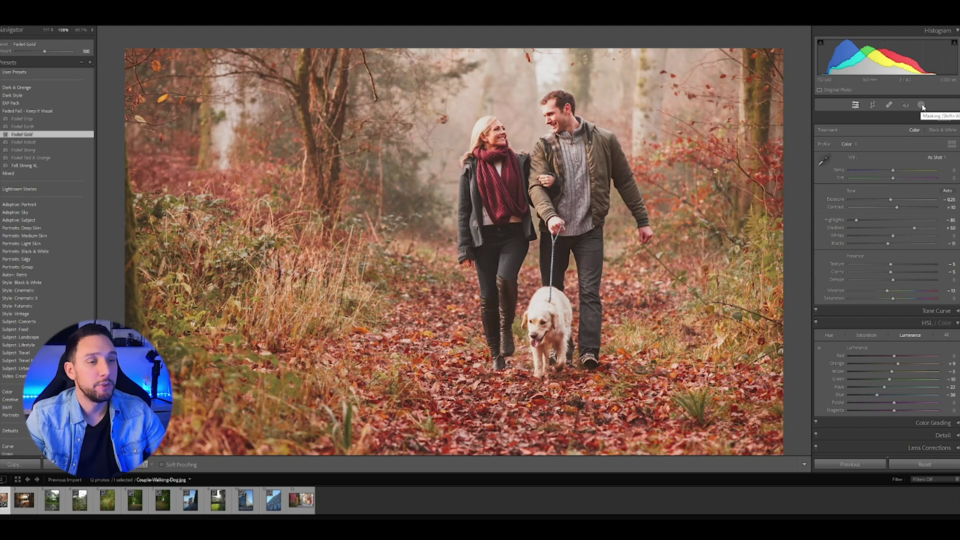
pyautogui.press('y')
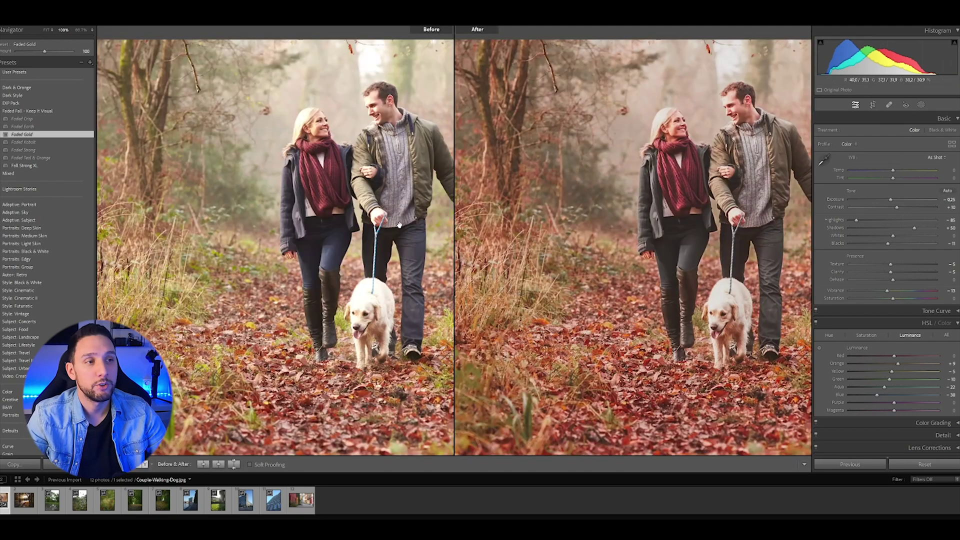
pyautogui.click(402, 272)
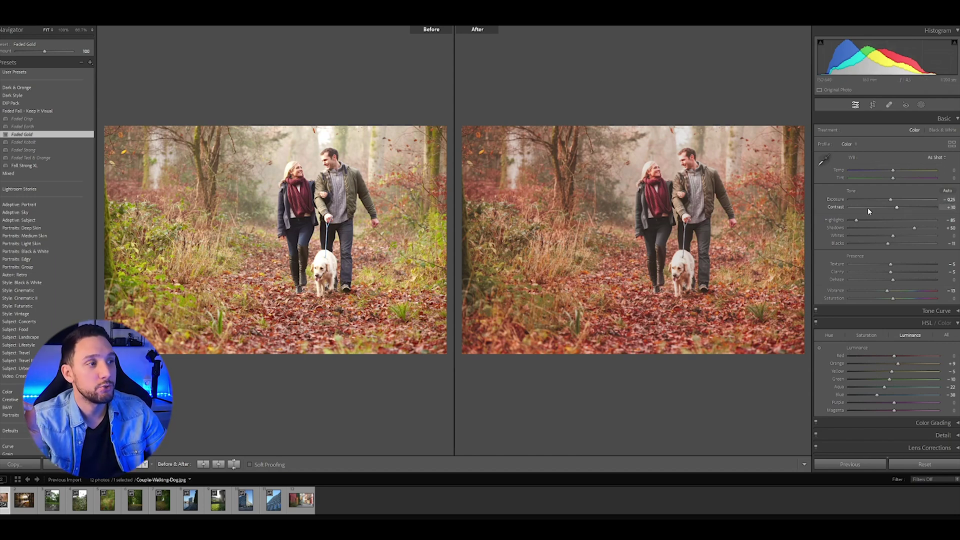
pyautogui.scroll(-3, 876, 324)
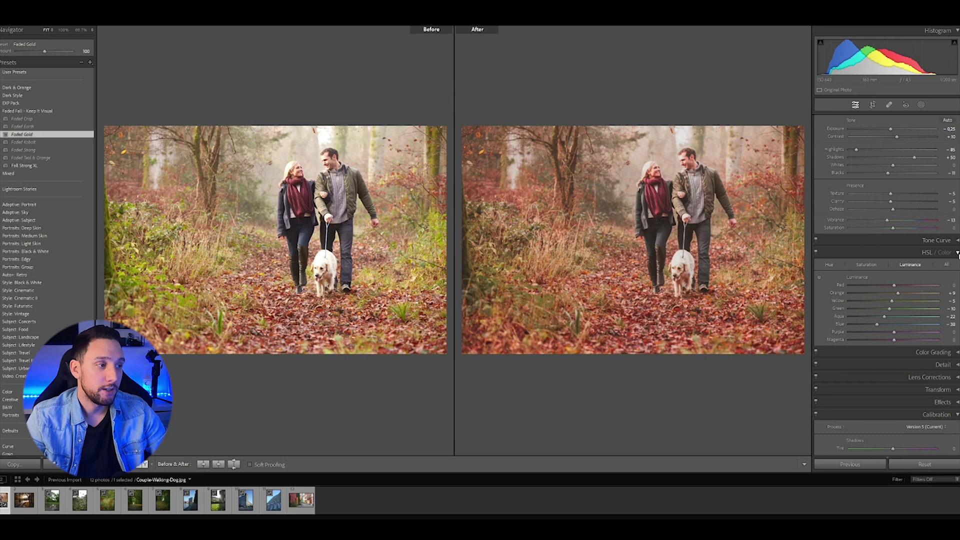
# Set Detail Sharpening Masking to 86 after previewing the mask at 93
pyautogui.click(957, 254)
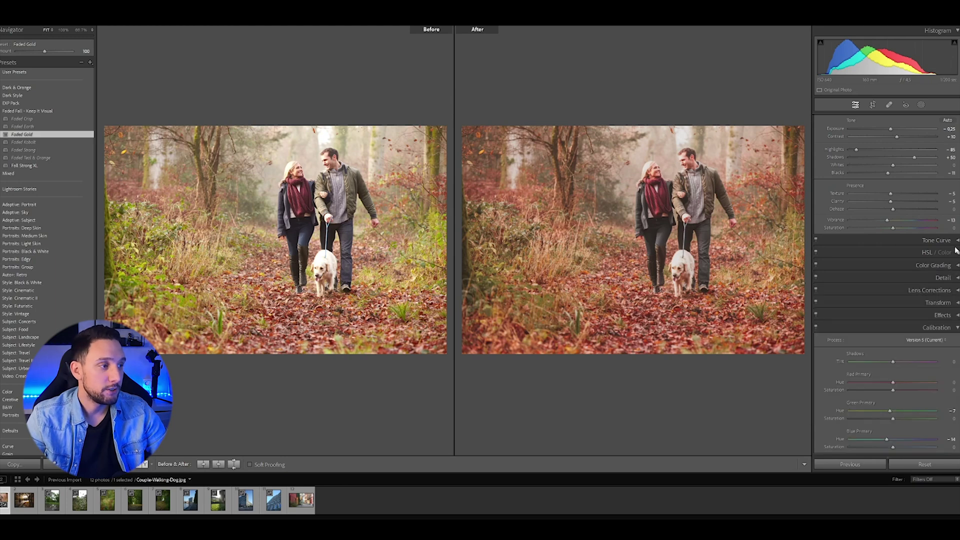
pyautogui.click(957, 328)
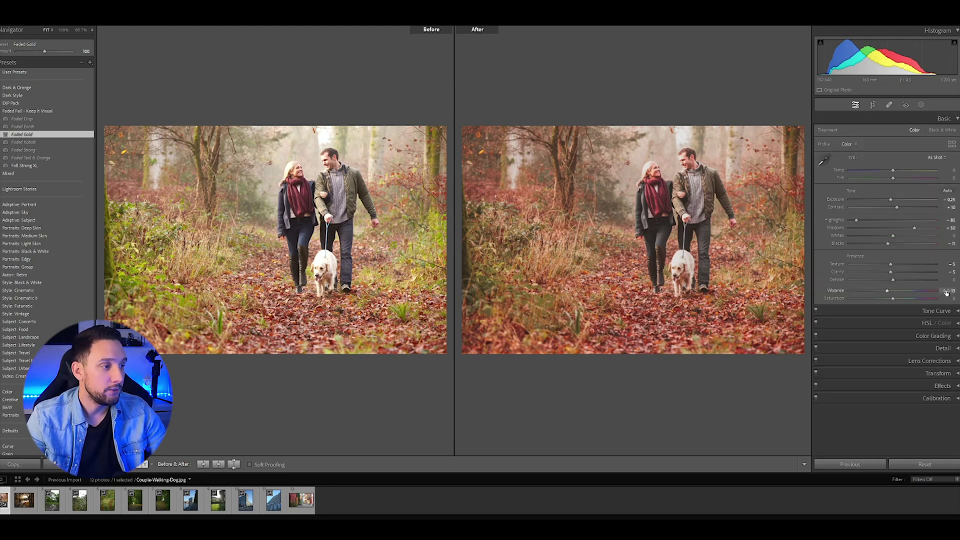
pyautogui.click(957, 349)
pyautogui.scroll(-5, 934, 346)
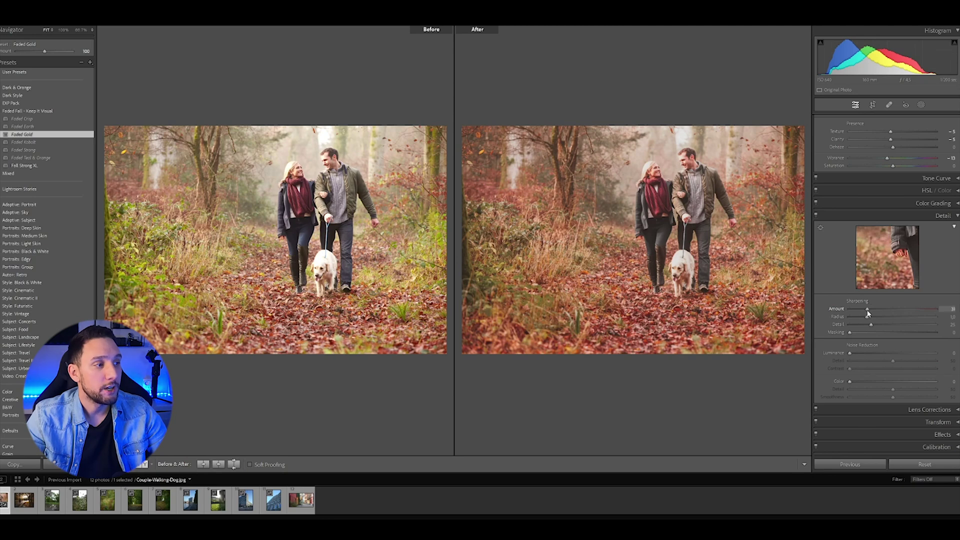
pyautogui.moveTo(850, 334); pyautogui.dragTo(932, 332)
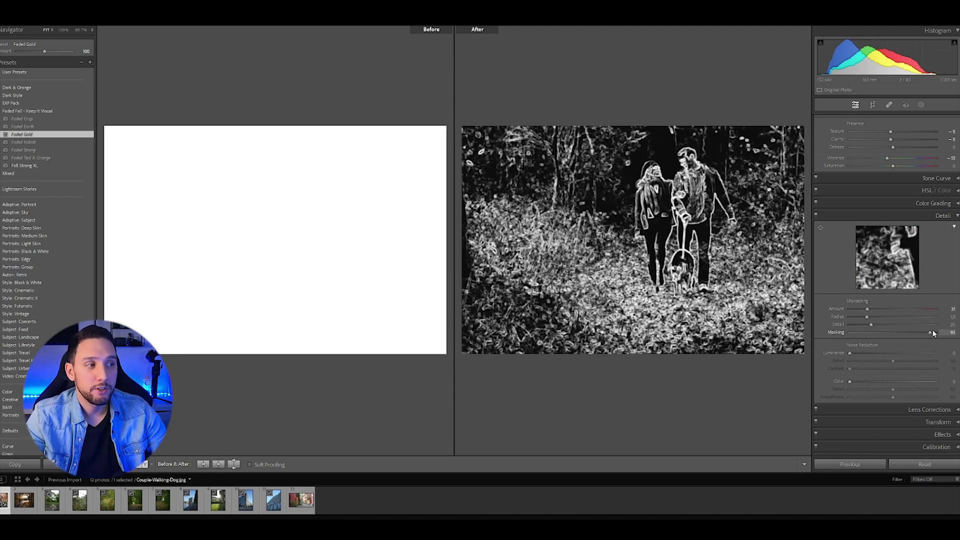
pyautogui.moveTo(932, 333); pyautogui.dragTo(932, 335)
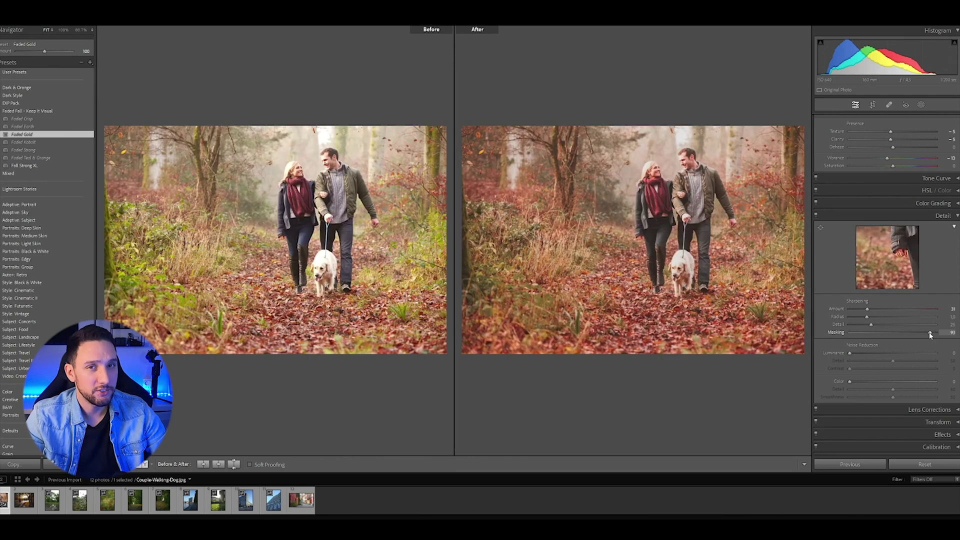
pyautogui.moveTo(929, 334)
pyautogui.mouseDown()
pyautogui.moveTo(908, 332)
pyautogui.moveTo(928, 339)
pyautogui.mouseUp()
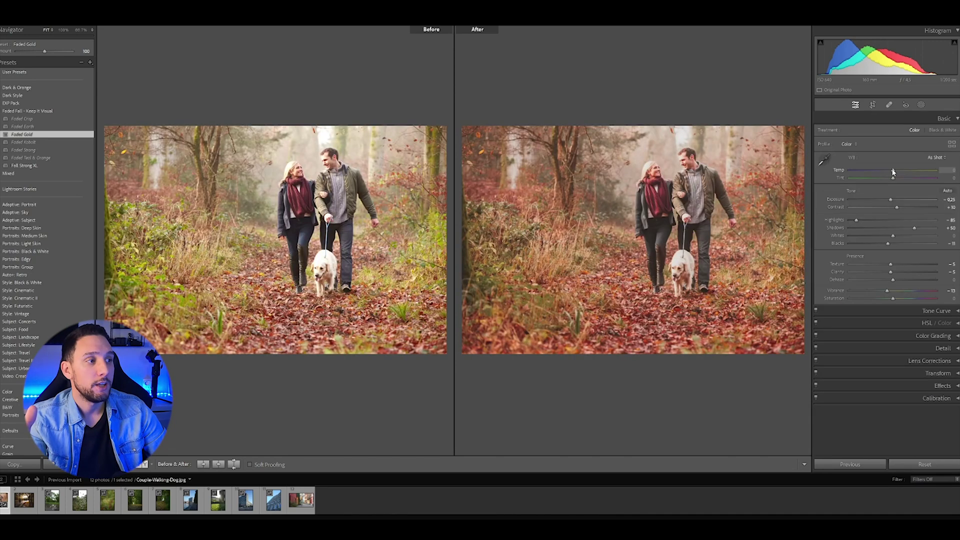
# Undo a trial Temp change and tick Enable Profile Corrections under Lens Corrections
pyautogui.moveTo(895, 173)
pyautogui.mouseDown()
pyautogui.moveTo(880, 172)
pyautogui.moveTo(891, 173)
pyautogui.mouseUp()
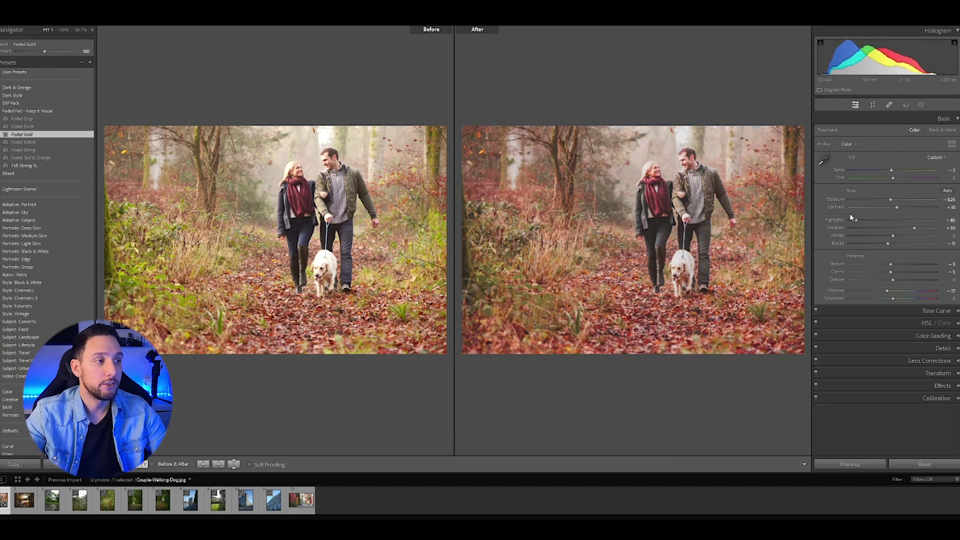
pyautogui.hotkey('ctrl', 'z')
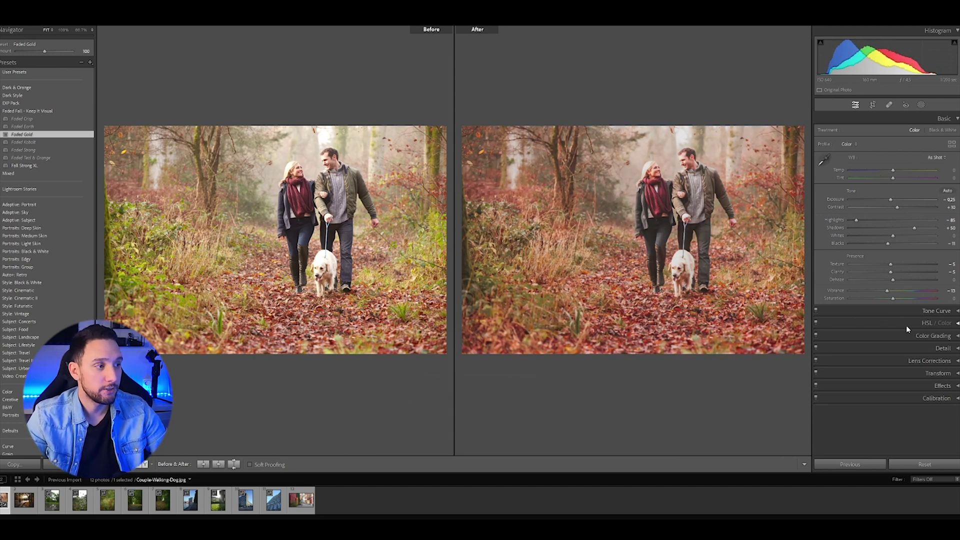
pyautogui.click(922, 361)
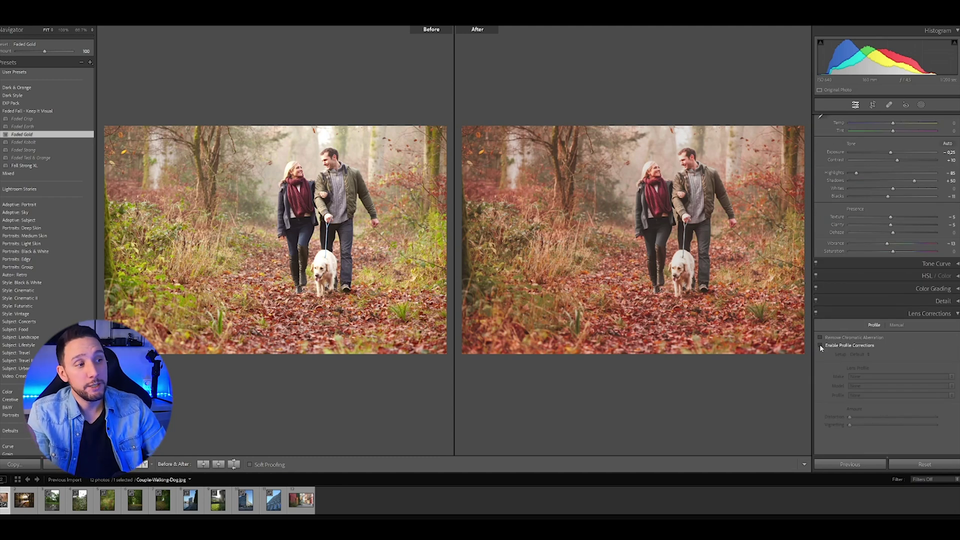
pyautogui.click(820, 344)
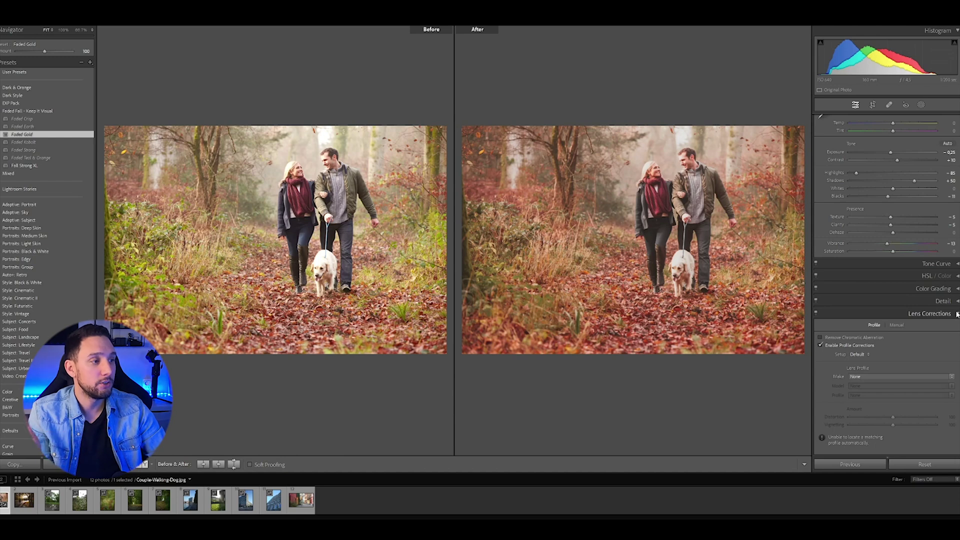
pyautogui.click(929, 313)
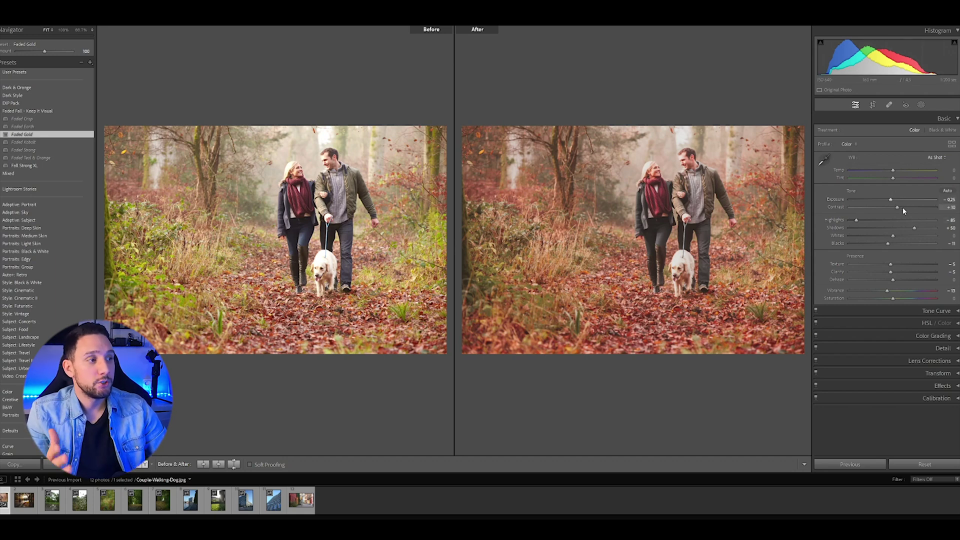
# Review the Detail, Lens Corrections and Transform panel settings
pyautogui.click(955, 348)
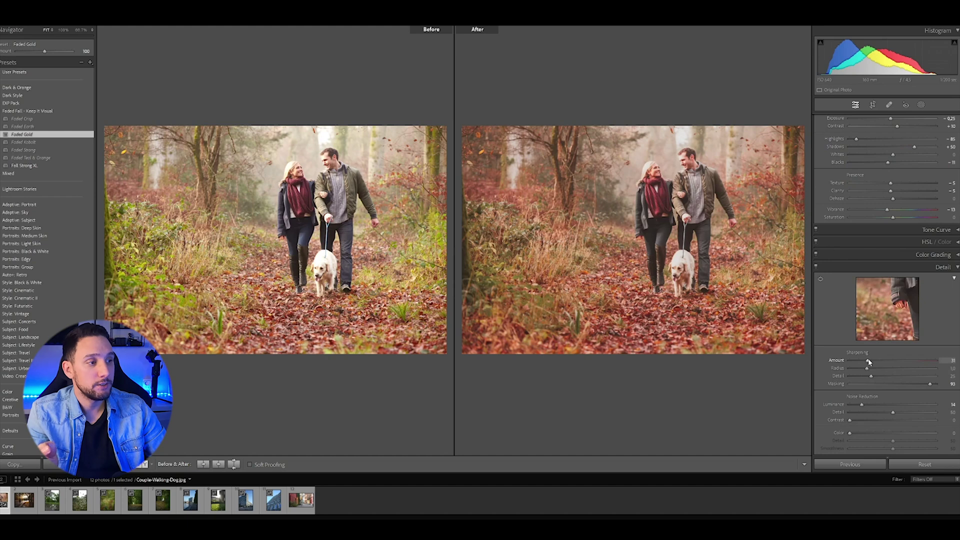
pyautogui.click(944, 266)
pyautogui.click(943, 348)
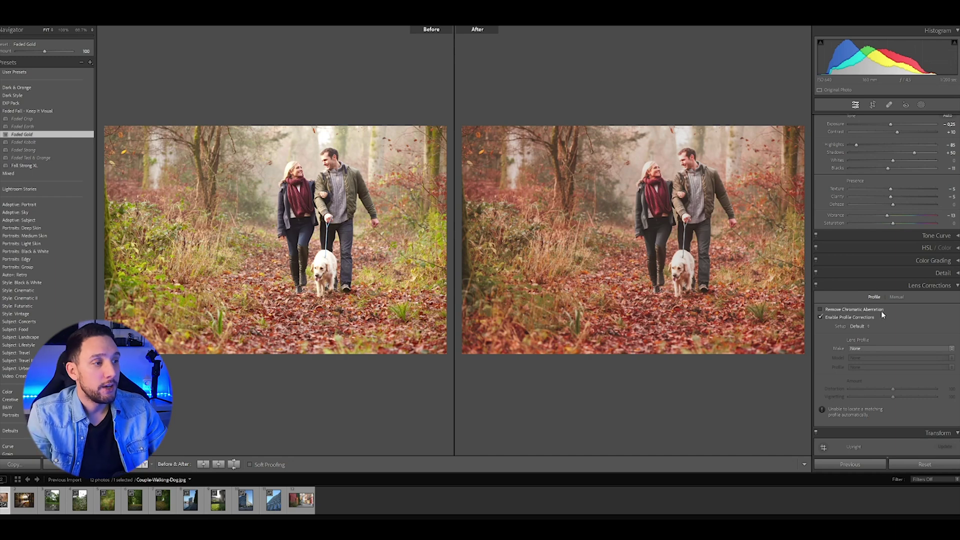
pyautogui.click(956, 286)
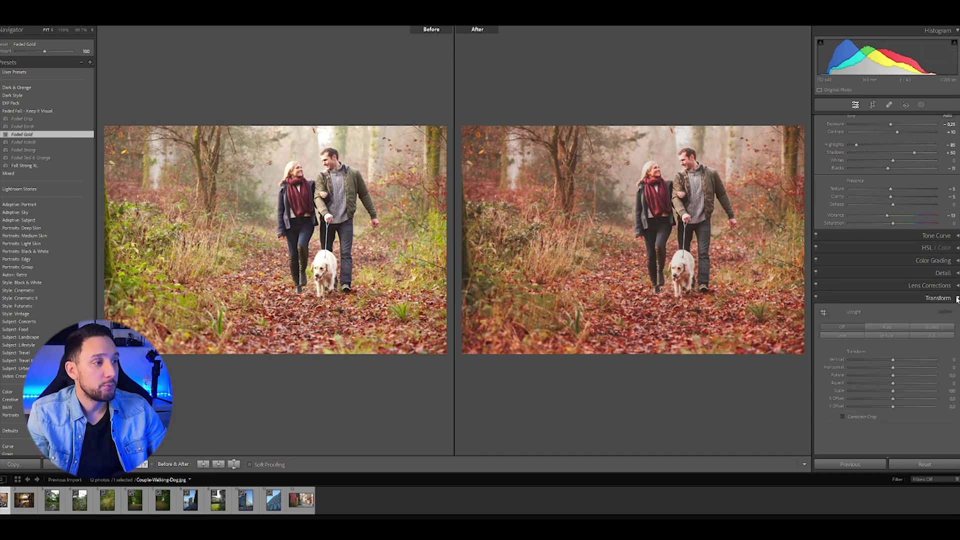
# Toggle the Crop tool back to Loupe view and move to the autumn park photo
pyautogui.click(872, 104)
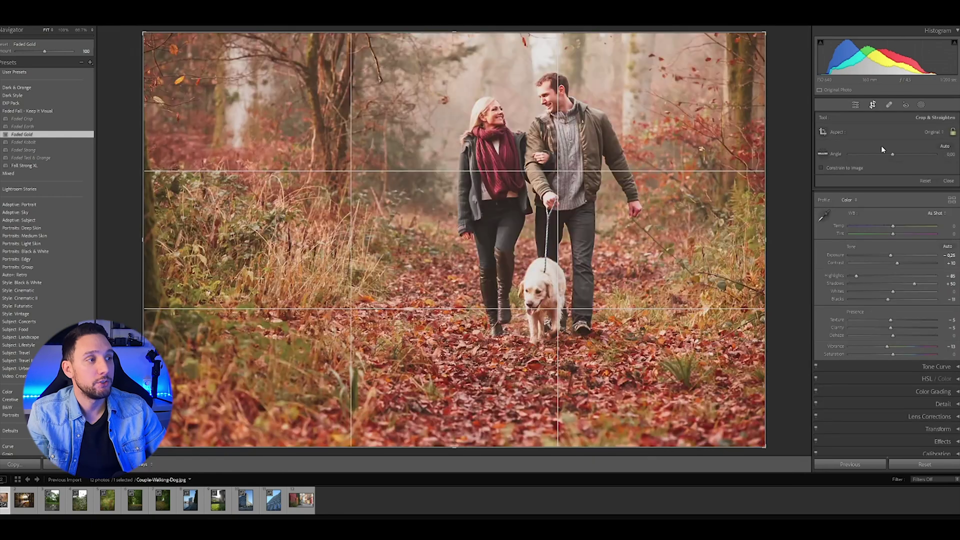
pyautogui.click(872, 104)
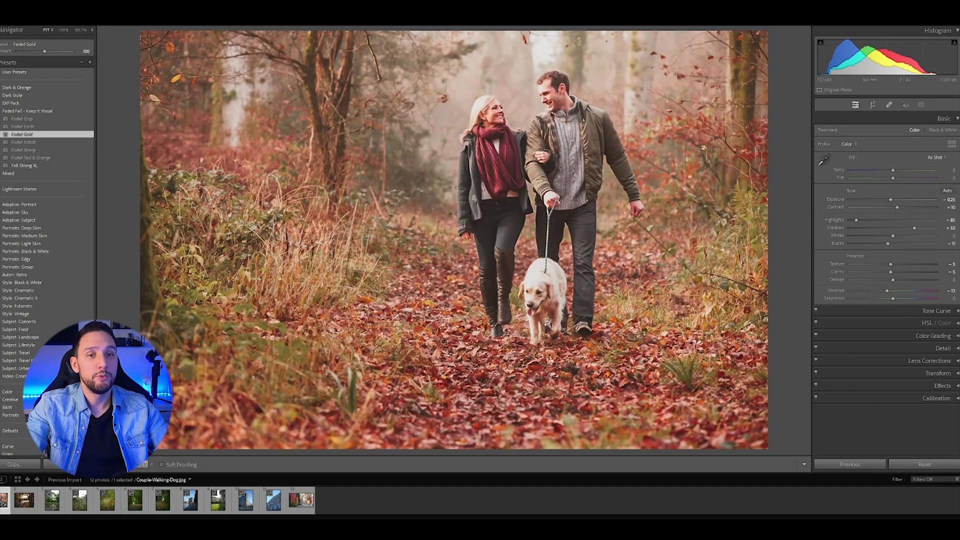
pyautogui.press('Right')
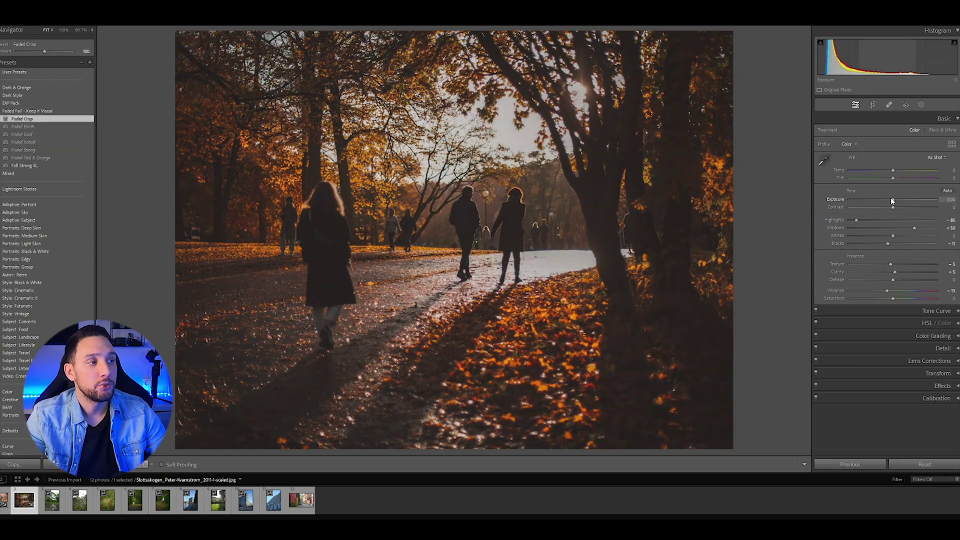
# Raise Exposure to +0.34 and Shadows to +77, and fine-tune Sharpening Masking
pyautogui.moveTo(893, 200); pyautogui.dragTo(896, 200)
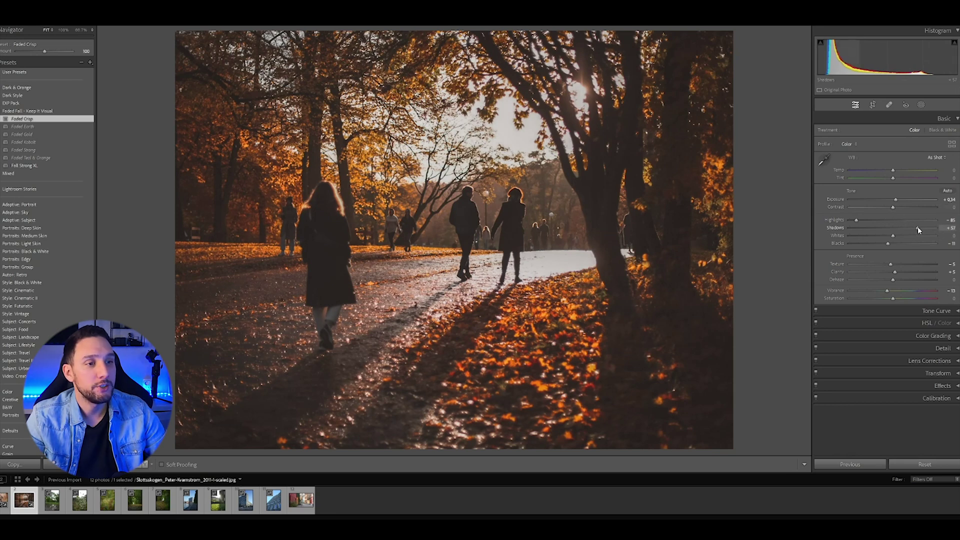
pyautogui.moveTo(924, 228)
pyautogui.mouseDown()
pyautogui.moveTo(933, 227)
pyautogui.moveTo(926, 227)
pyautogui.mouseUp()
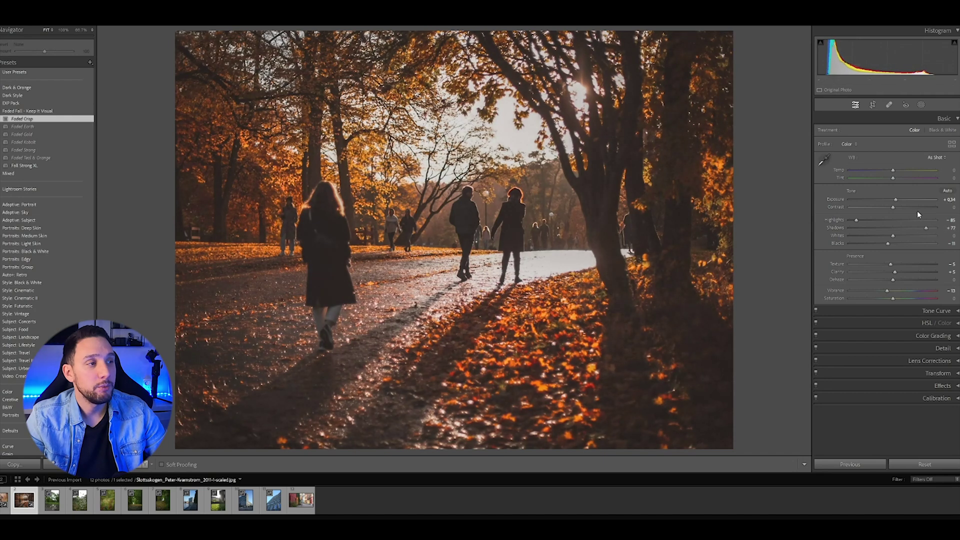
pyautogui.click(899, 348)
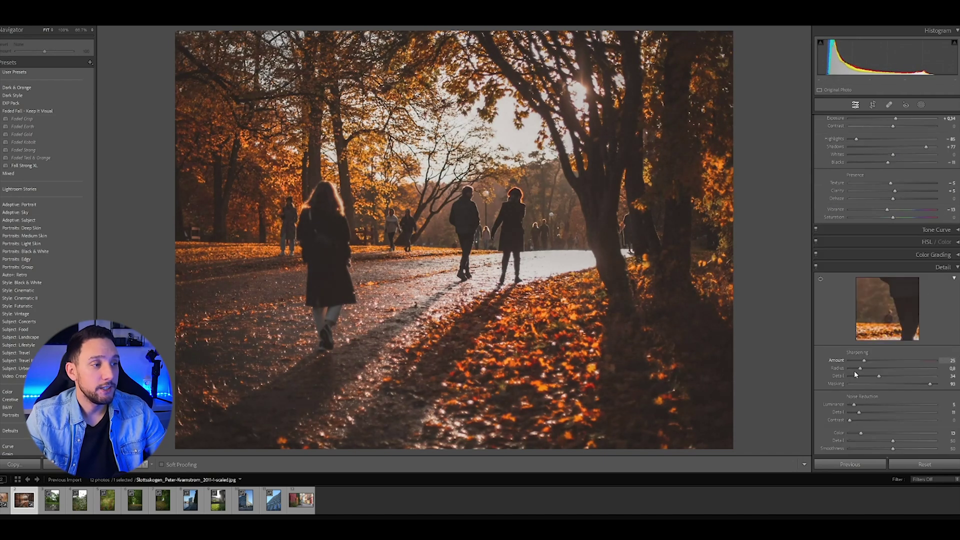
pyautogui.scroll(-3, 850, 355)
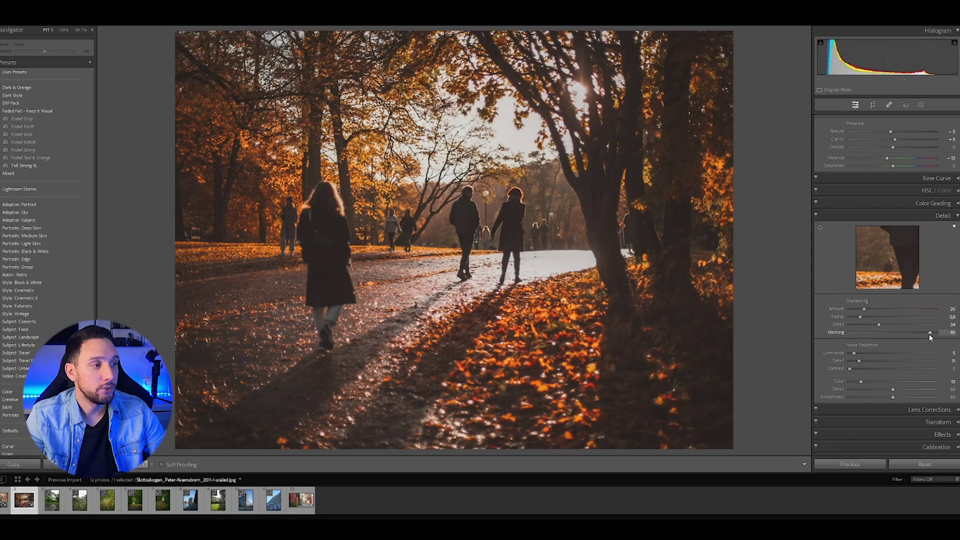
pyautogui.moveTo(930, 331)
pyautogui.mouseDown()
pyautogui.moveTo(909, 334)
pyautogui.moveTo(930, 330)
pyautogui.mouseUp()
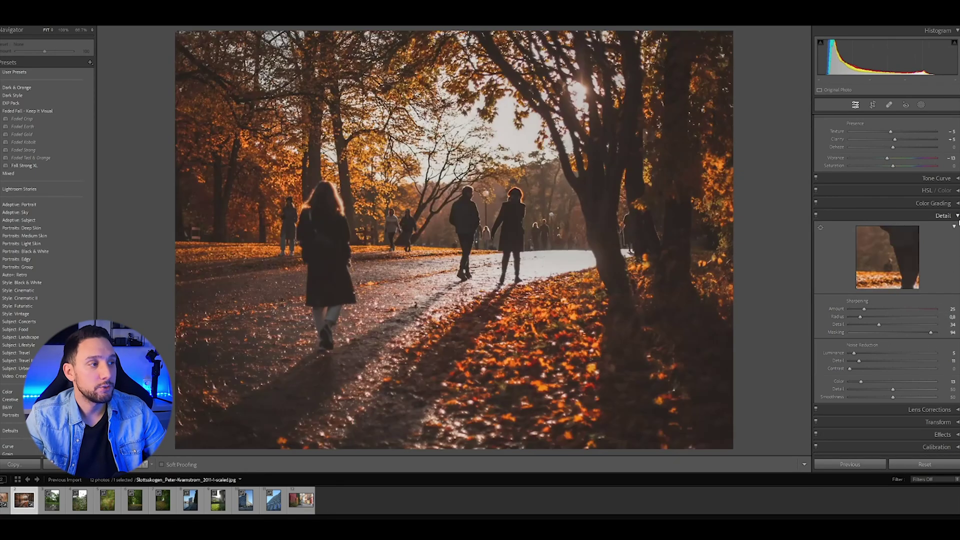
# Enable Lens Profile Corrections and compare the edit with the original, zooming in on detail
pyautogui.click(929, 410)
pyautogui.click(820, 345)
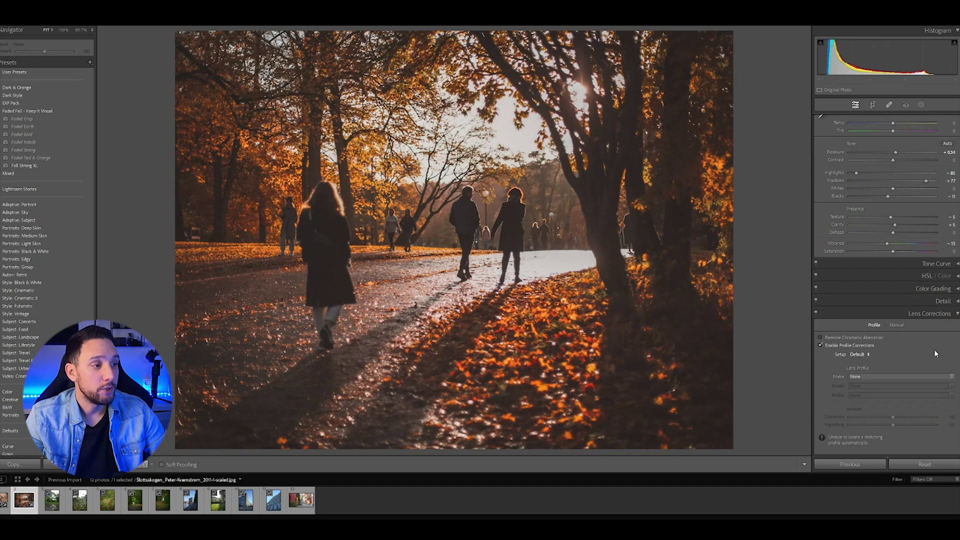
pyautogui.click(887, 313)
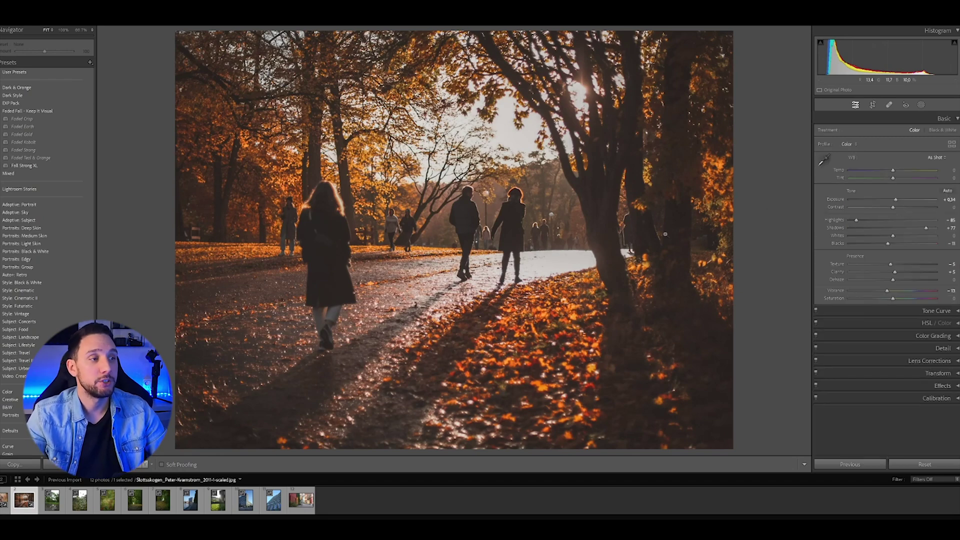
pyautogui.press('y')
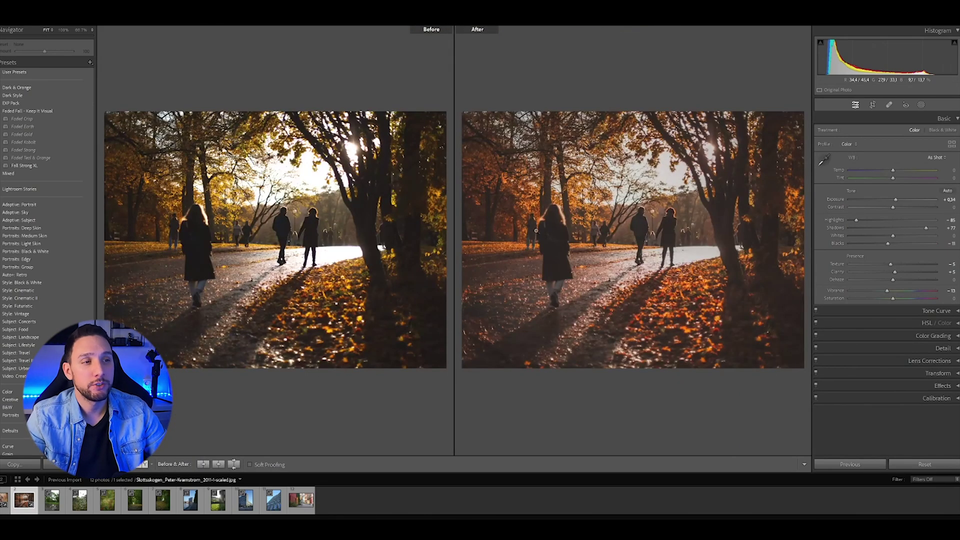
pyautogui.click(556, 231)
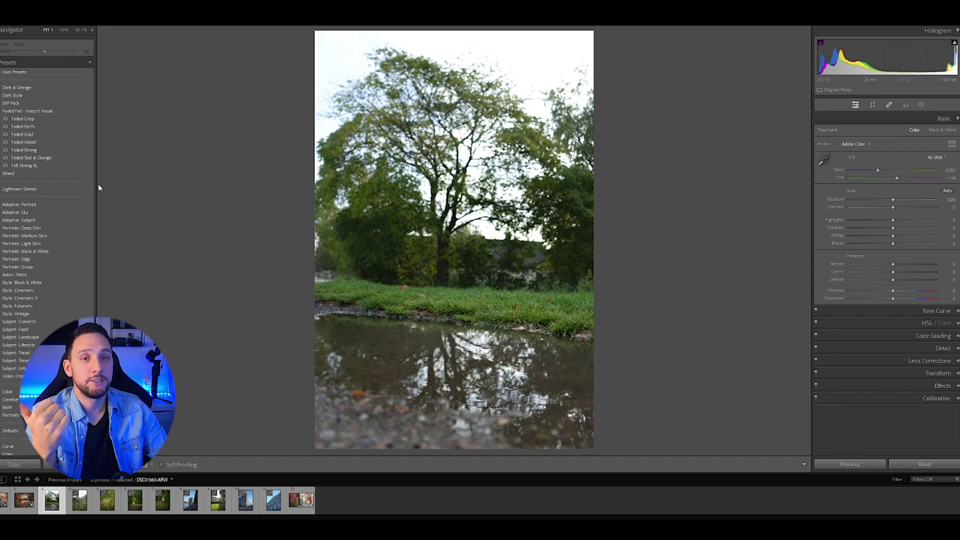
# Apply Faded Strong, brighten Exposure slightly, raise Sharpening Masking and set Luminance noise reduction to 17
pyautogui.click(24, 150)
pyautogui.moveTo(892, 199); pyautogui.dragTo(905, 206)
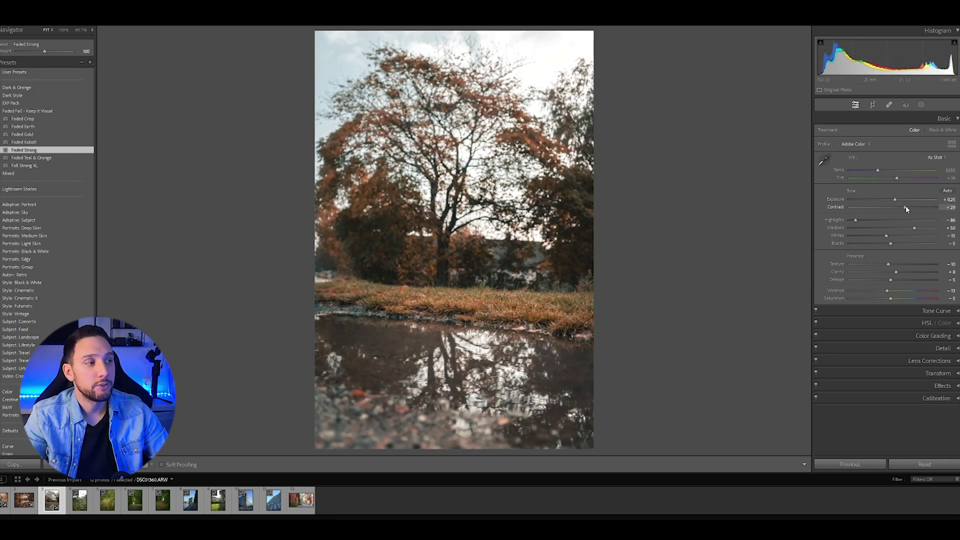
pyautogui.click(907, 348)
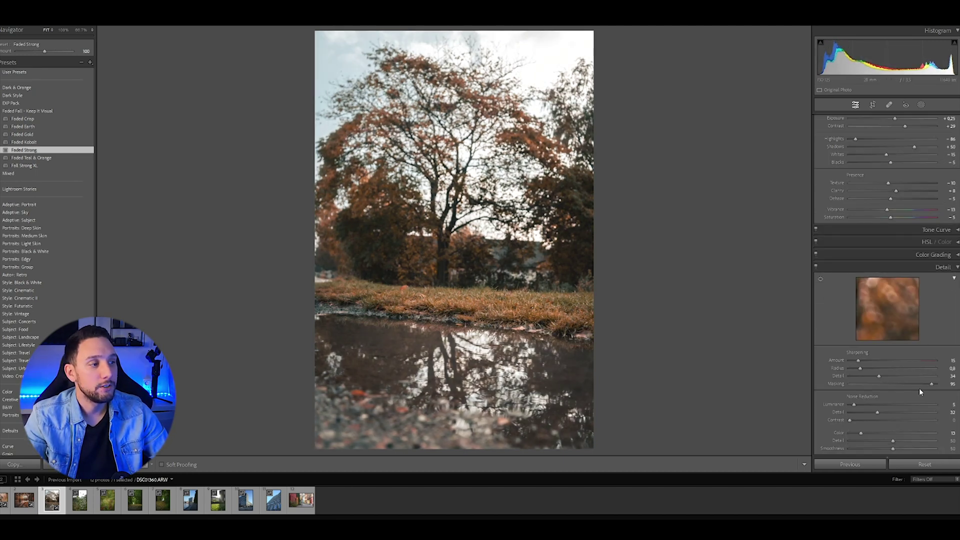
pyautogui.moveTo(930, 384); pyautogui.dragTo(936, 386)
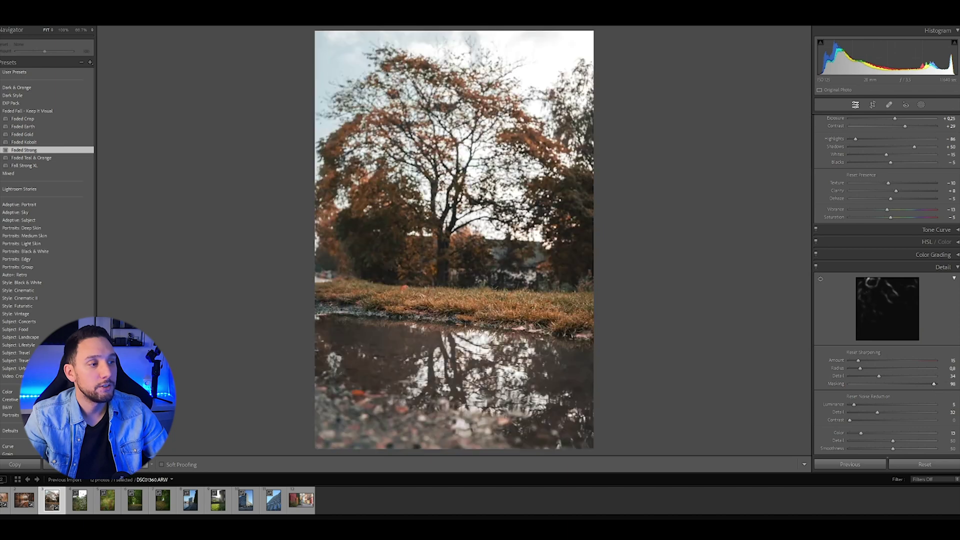
pyautogui.moveTo(854, 404); pyautogui.dragTo(864, 404)
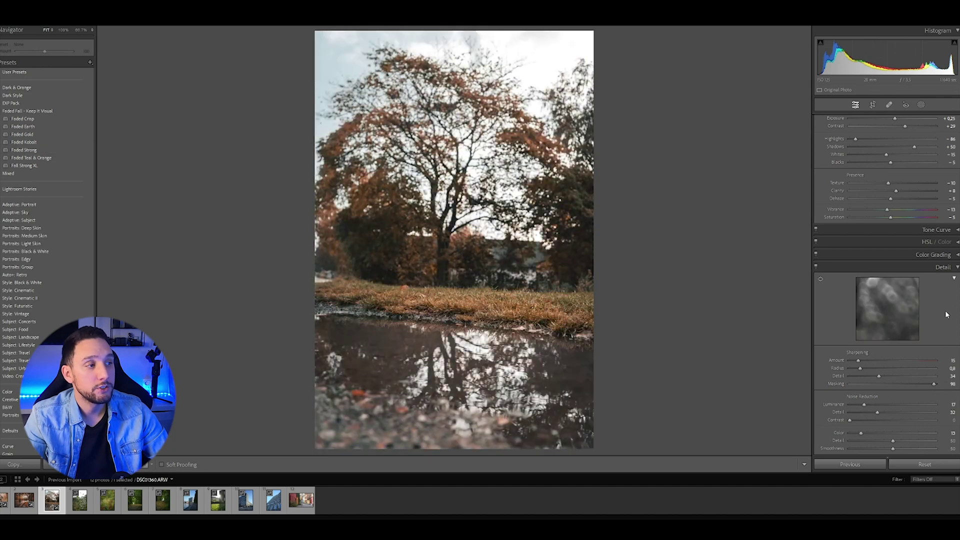
pyautogui.click(957, 268)
# Enable Lens Profile Corrections after comparing on and off, and set Transform Scale to 102
pyautogui.click(845, 314)
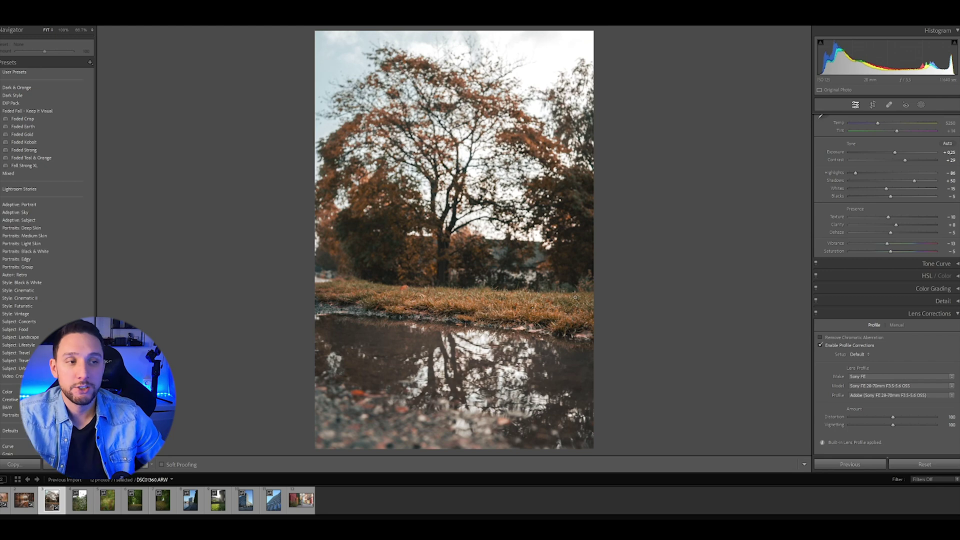
pyautogui.click(820, 345)
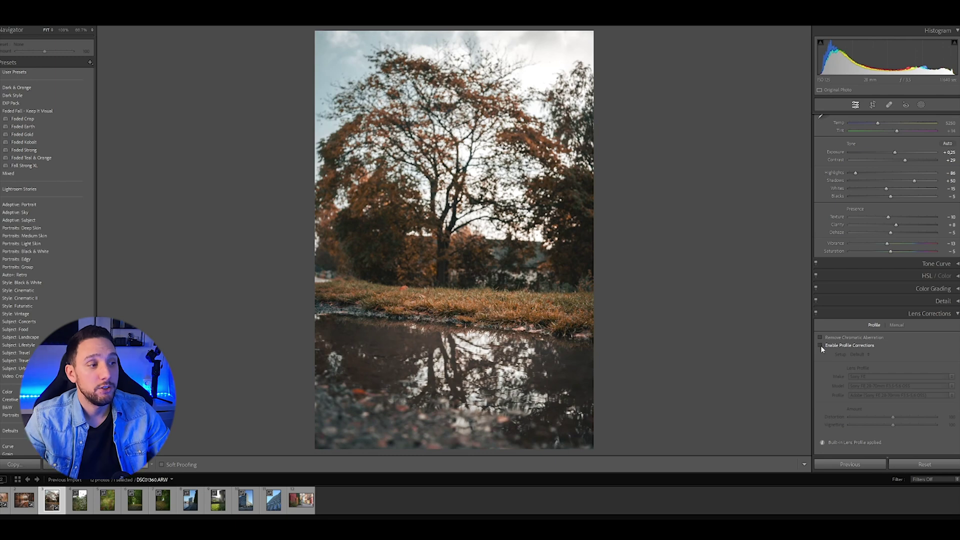
pyautogui.click(820, 346)
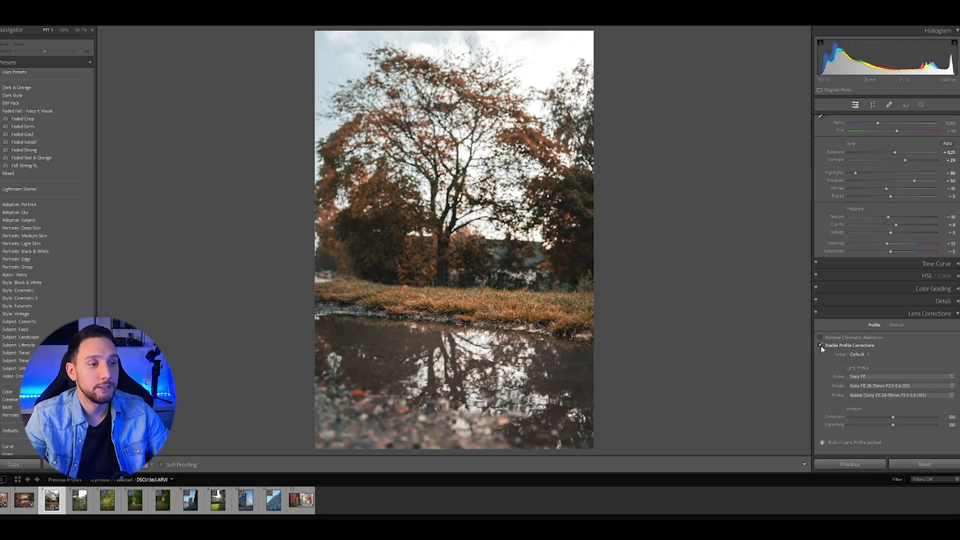
pyautogui.click(820, 345)
pyautogui.click(820, 346)
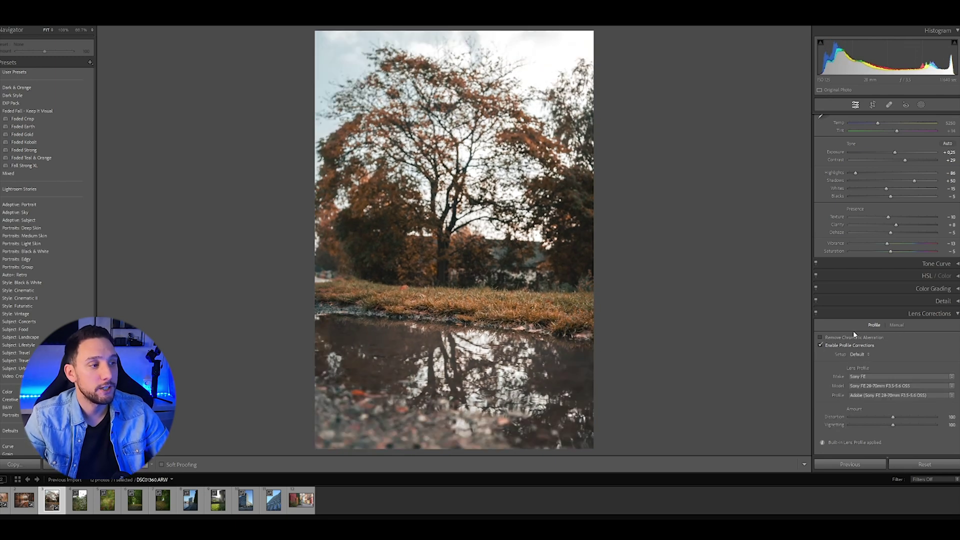
pyautogui.click(890, 313)
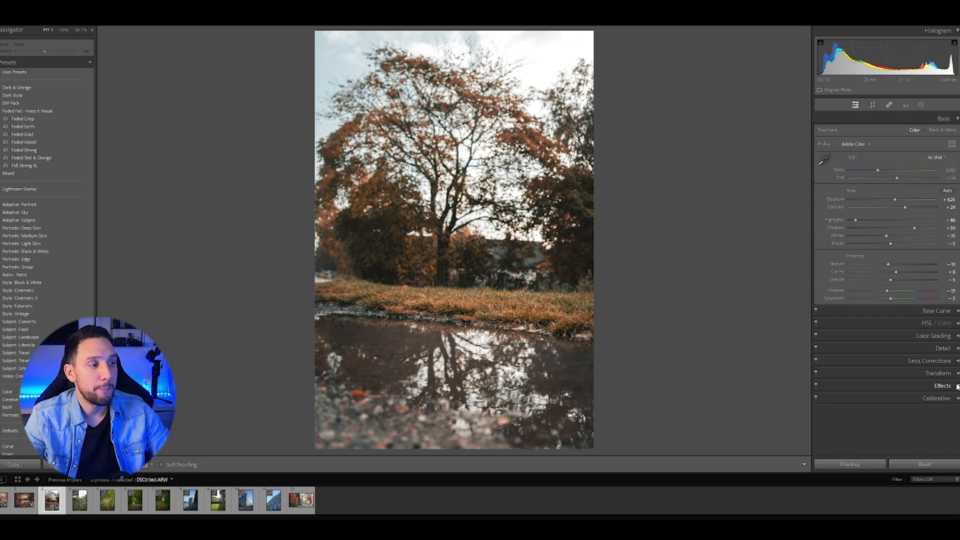
pyautogui.click(937, 372)
pyautogui.moveTo(893, 390); pyautogui.dragTo(900, 393)
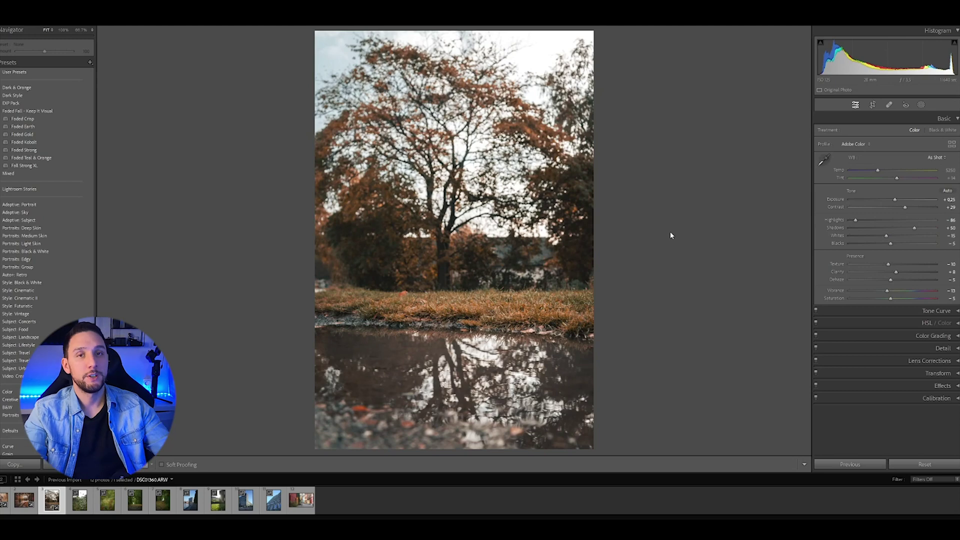
# Draw a radial gradient mask over the puddle and raise its Exposure
pyautogui.click(922, 106)
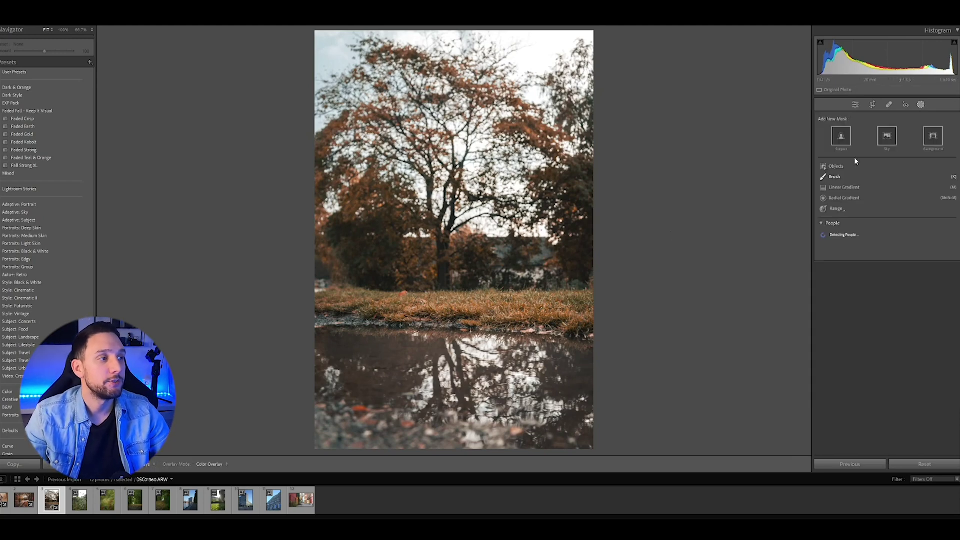
pyautogui.click(840, 198)
pyautogui.moveTo(328, 322); pyautogui.dragTo(587, 405)
pyautogui.moveTo(892, 189); pyautogui.dragTo(895, 188)
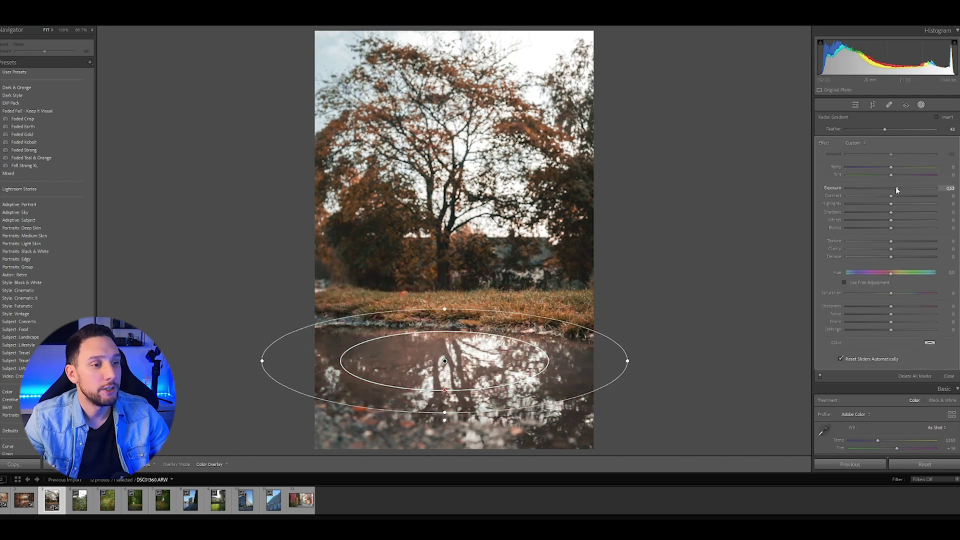
# Add a linear gradient across the top left, compare with the original, and go to the next photo
pyautogui.click(739, 41)
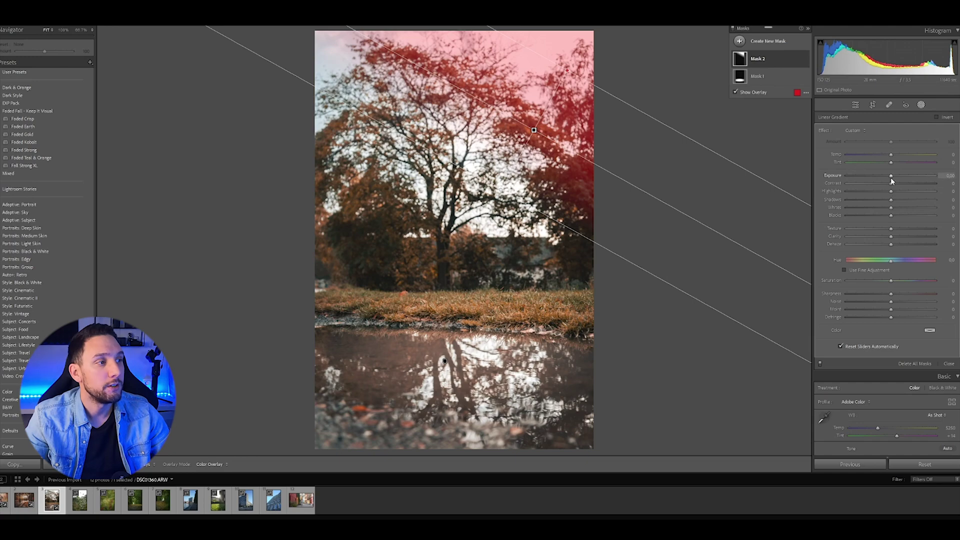
pyautogui.moveTo(589, 60); pyautogui.dragTo(425, 210)
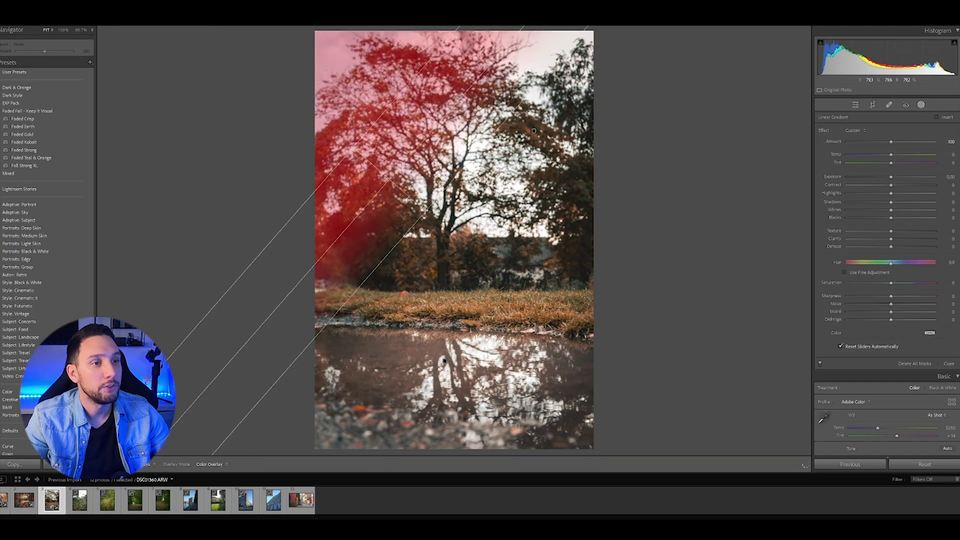
pyautogui.press('y')
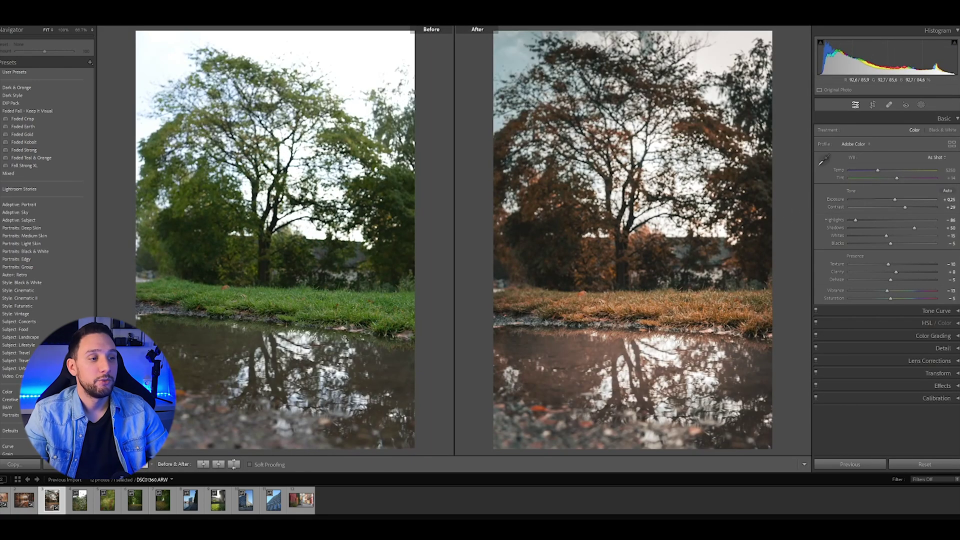
pyautogui.press('Right')
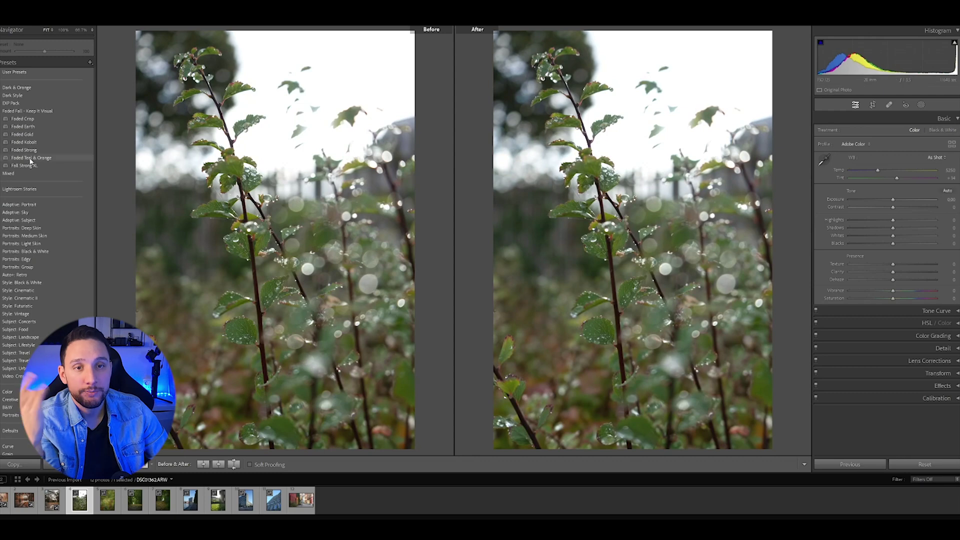
# Apply Fall Strong XL, raise Exposure to about +0.80 and warm Temp to 5484
pyautogui.click(30, 165)
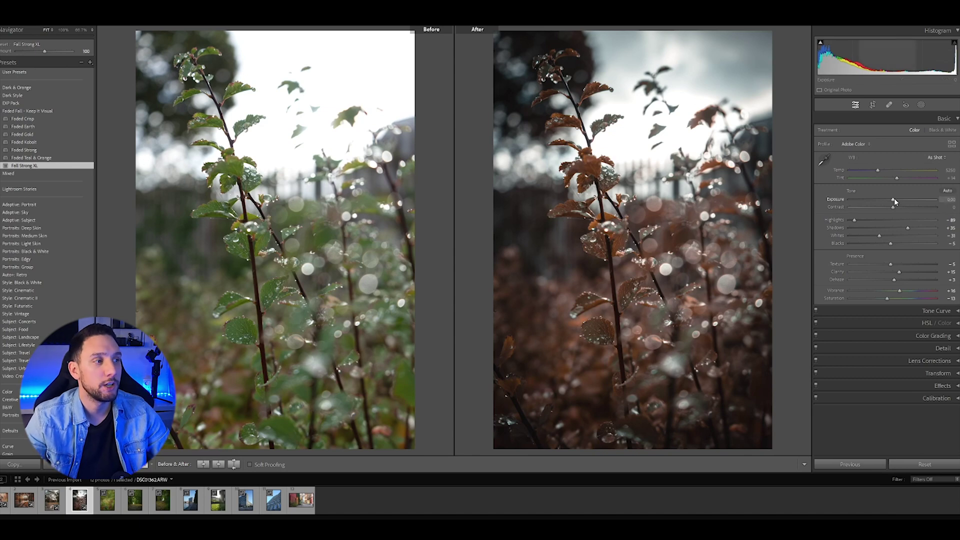
pyautogui.moveTo(893, 202); pyautogui.dragTo(902, 201)
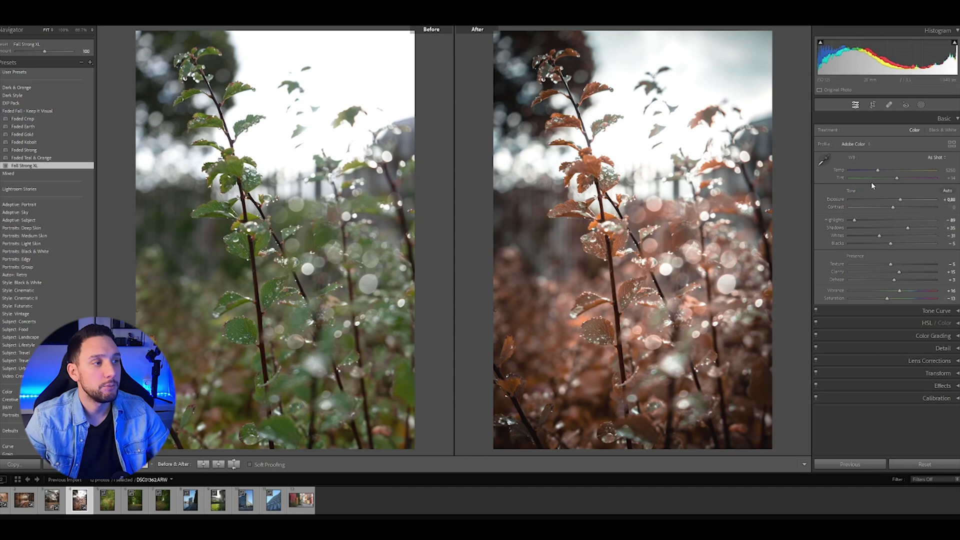
pyautogui.moveTo(882, 173); pyautogui.dragTo(885, 173)
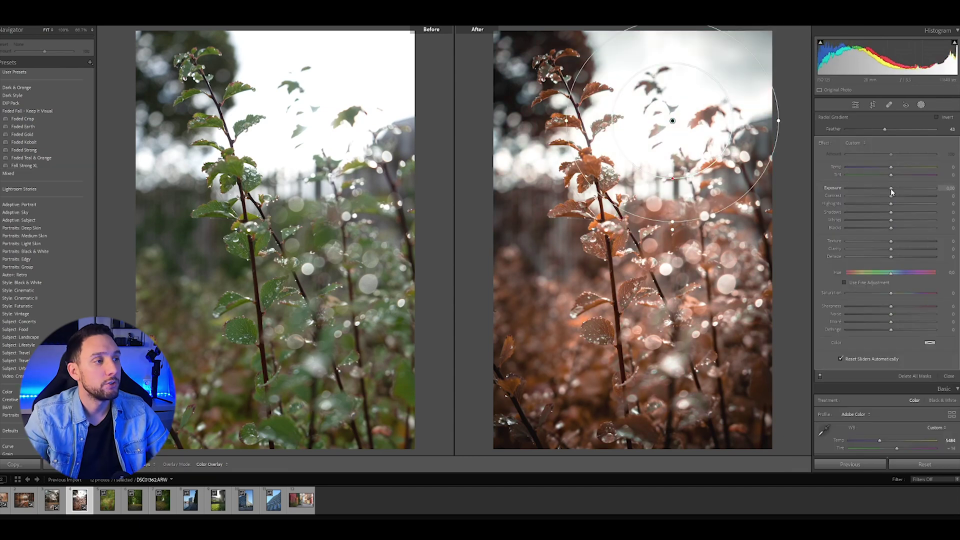
# Darken the top-right radial mask area and lower Vibrance to about -33
pyautogui.moveTo(891, 189); pyautogui.dragTo(883, 191)
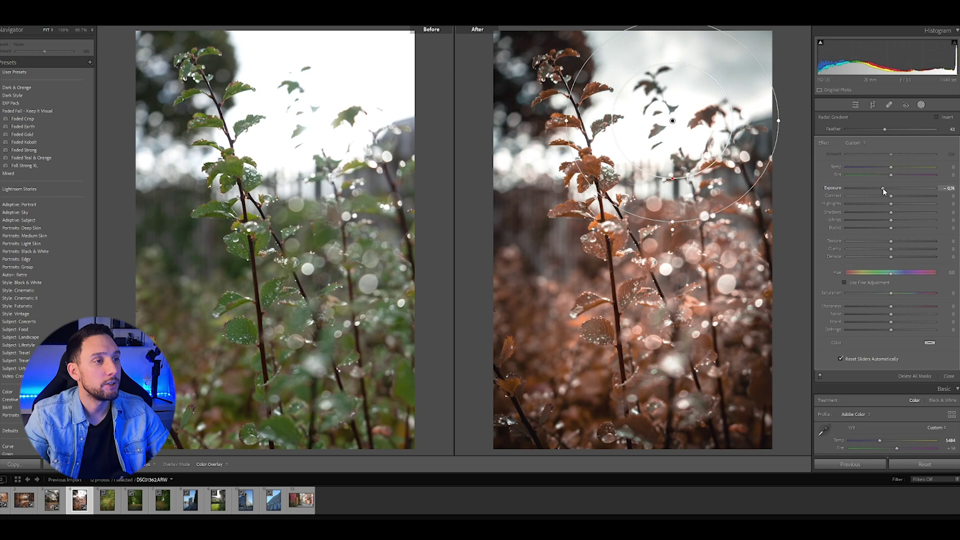
pyautogui.hotkey('shift', 'w')
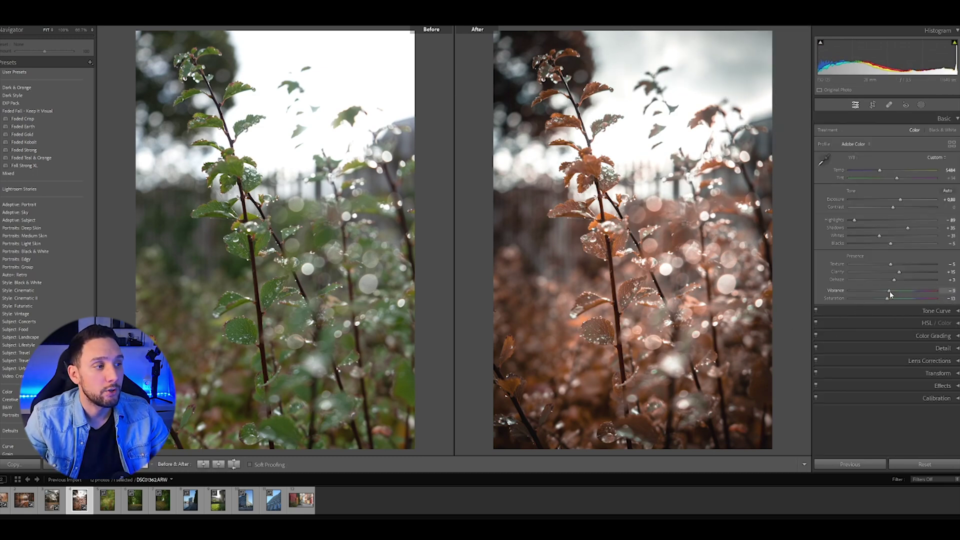
pyautogui.moveTo(888, 295); pyautogui.dragTo(879, 295)
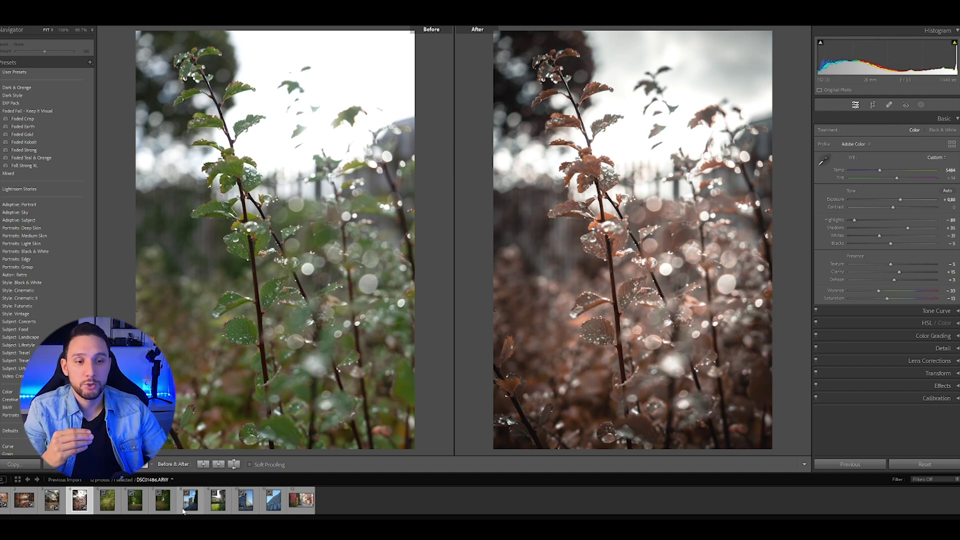
# Open the waterfront photo in single view, apply Faded Teal & Orange, and raise Exposure and Contrast
pyautogui.click(190, 500)
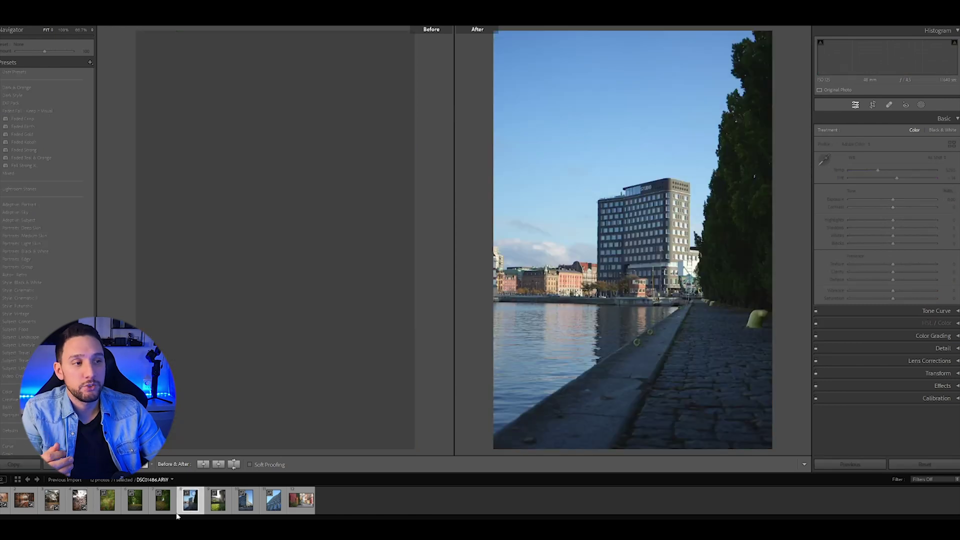
pyautogui.press('y')
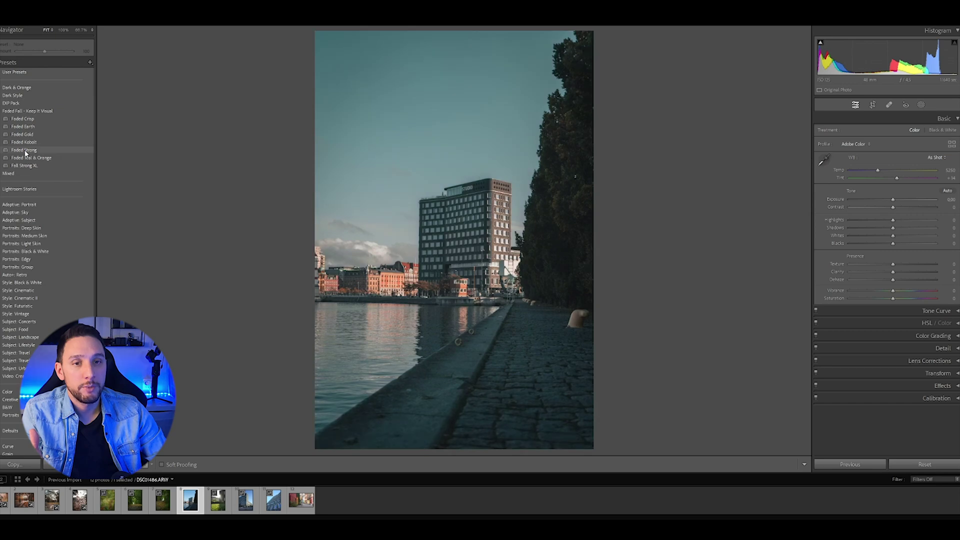
pyautogui.click(20, 159)
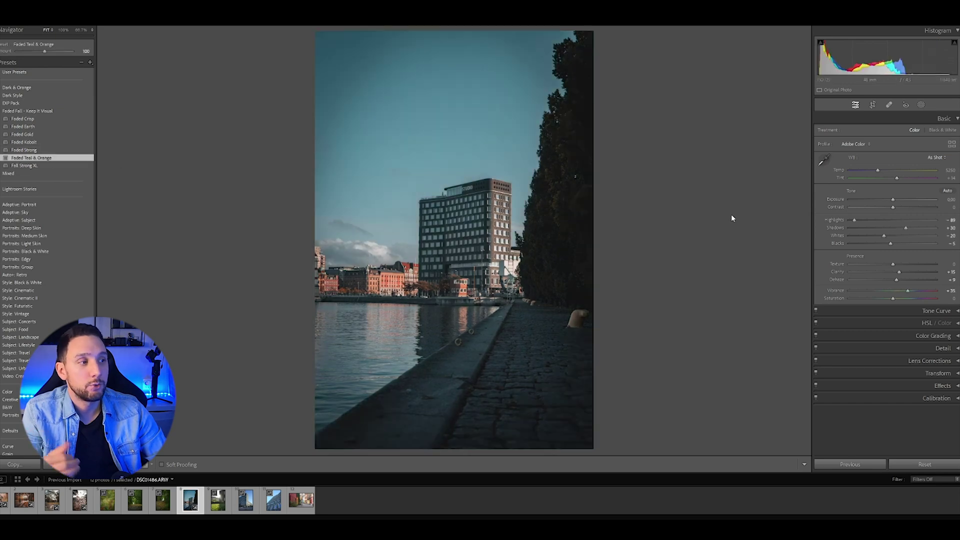
pyautogui.click(896, 199)
pyautogui.click(903, 207)
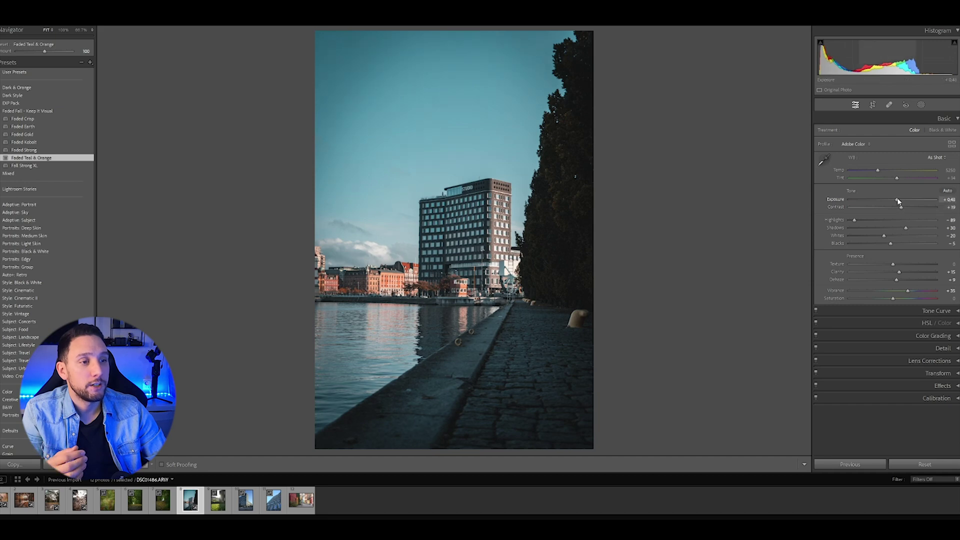
# Brighten exposure and shadows with a linear gradient over the right side, then open the lawn photo
pyautogui.hotkey('shift', 'w')
pyautogui.press('m')
pyautogui.moveTo(579, 300); pyautogui.dragTo(423, 220)
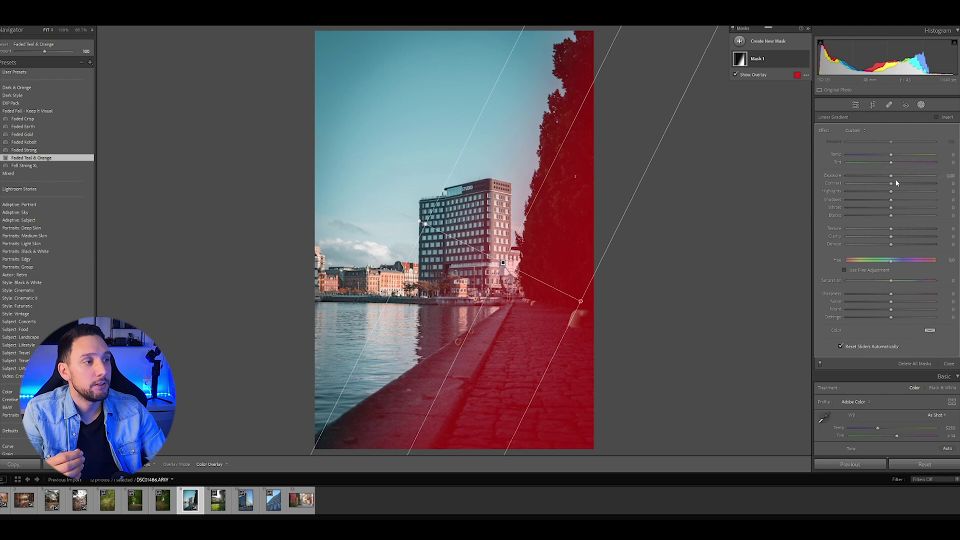
pyautogui.moveTo(895, 176); pyautogui.dragTo(897, 202)
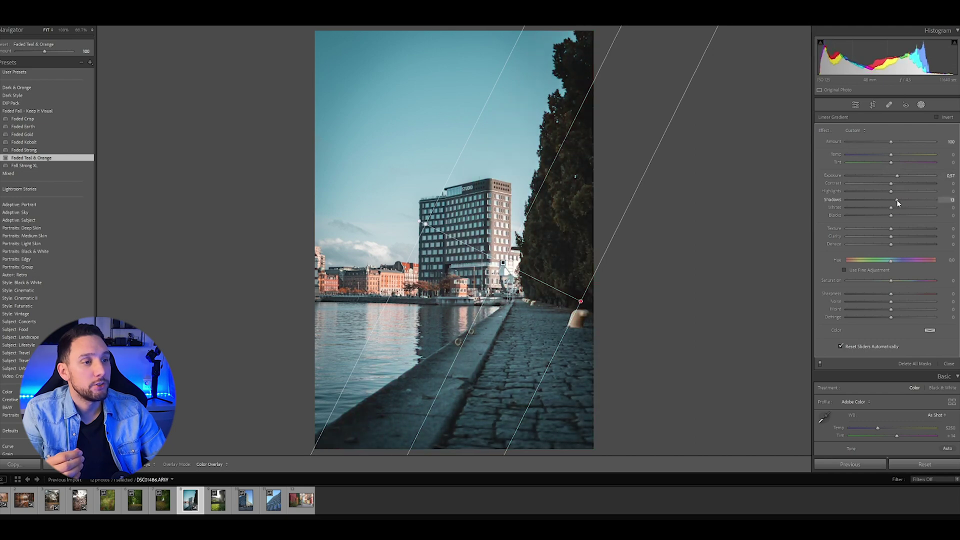
pyautogui.press('m')
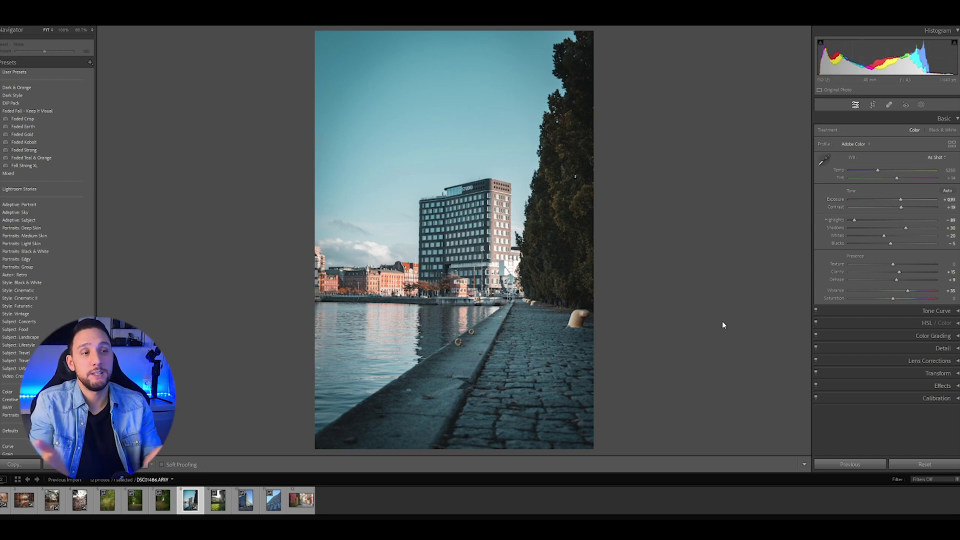
pyautogui.press('Right')
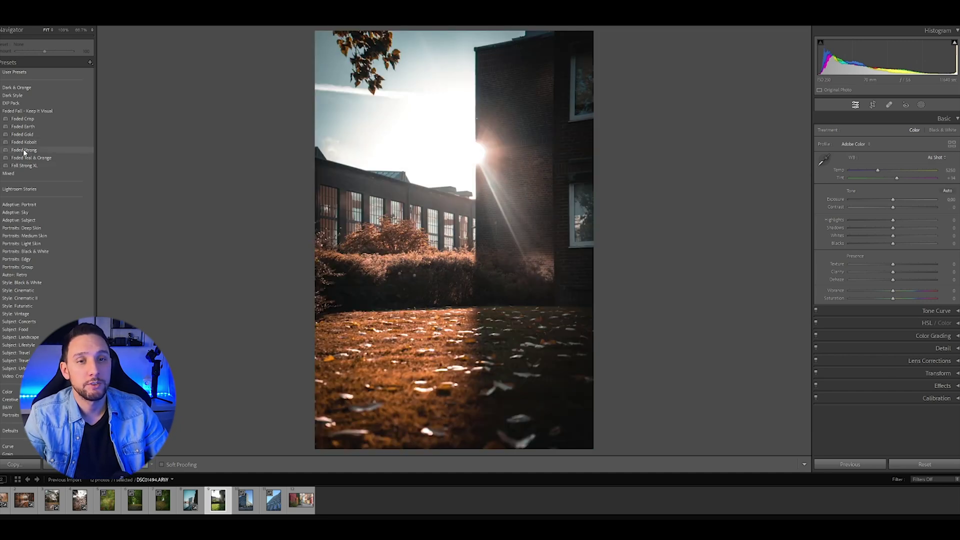
# Apply Faded Strong to the lawn photo, raise contrast to +27, and darken its right side with a linear gradient at -16 vibrance
pyautogui.click(23, 149)
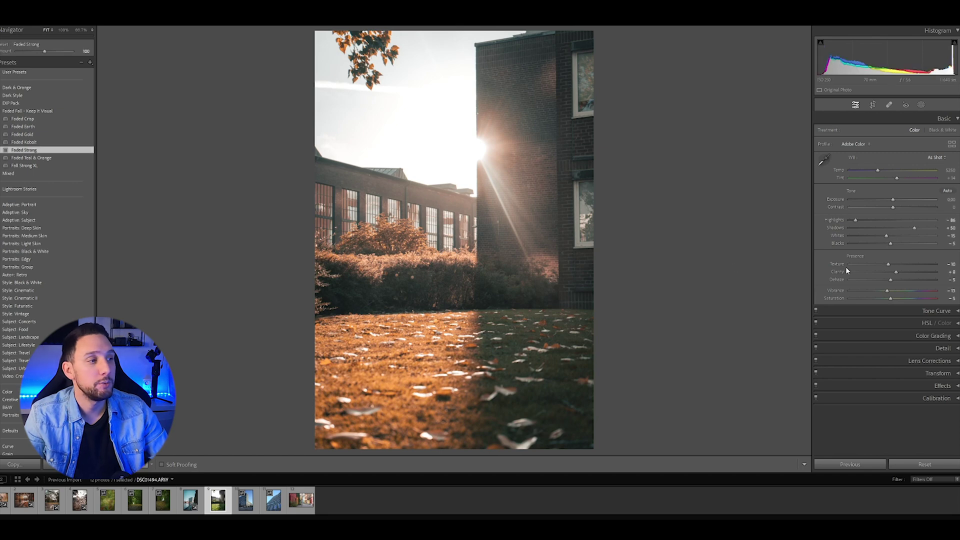
pyautogui.moveTo(897, 211); pyautogui.dragTo(905, 210)
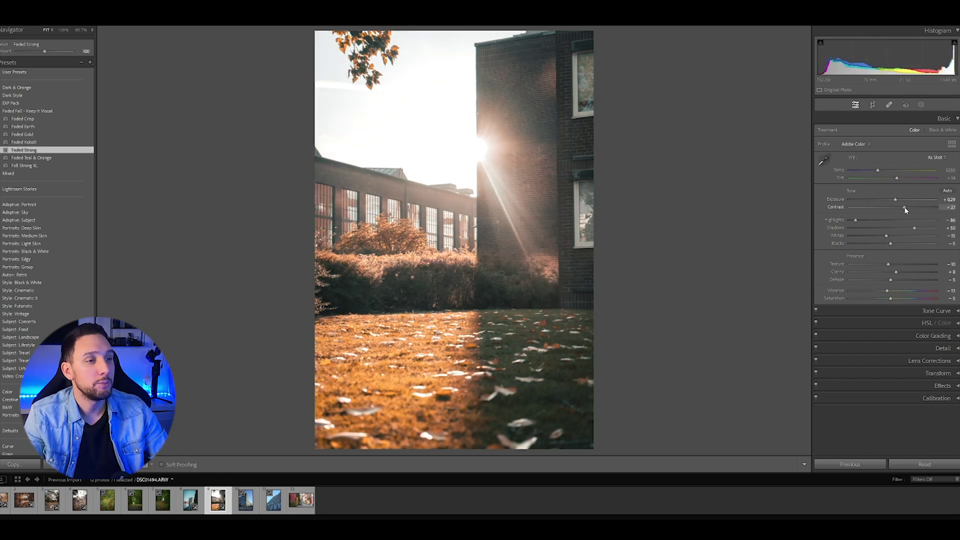
pyautogui.press('m')
pyautogui.moveTo(595, 224); pyautogui.dragTo(422, 224)
pyautogui.moveTo(890, 175); pyautogui.dragTo(885, 175)
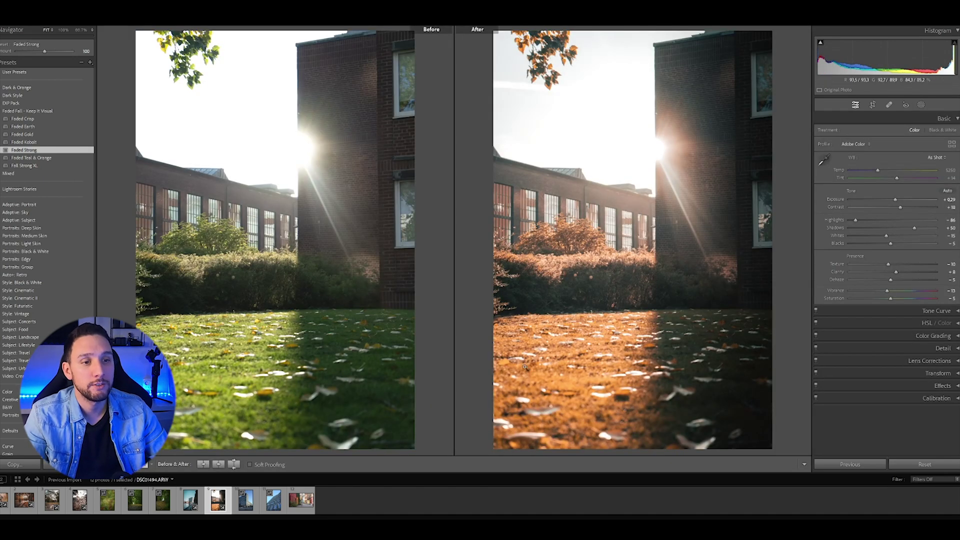
pyautogui.moveTo(888, 290); pyautogui.dragTo(880, 295)
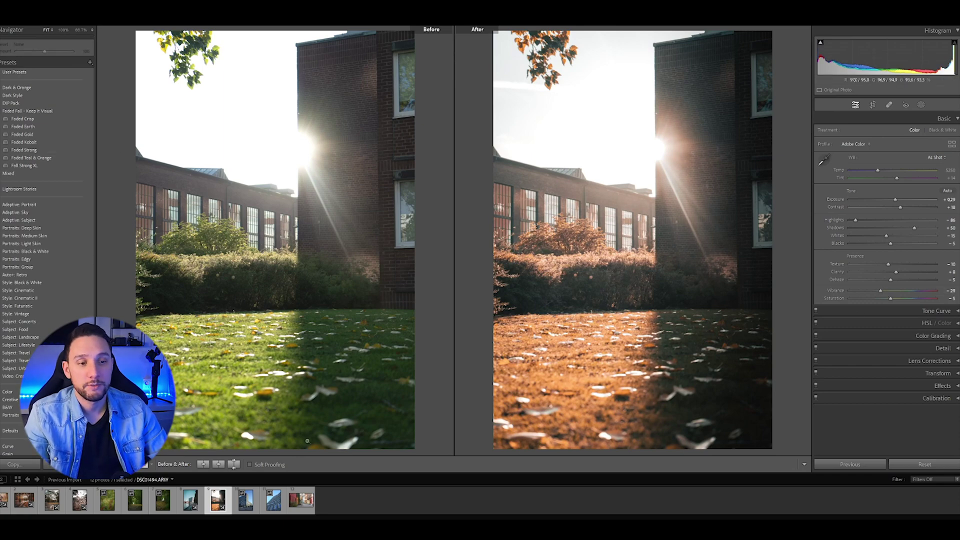
pyautogui.press('Right')
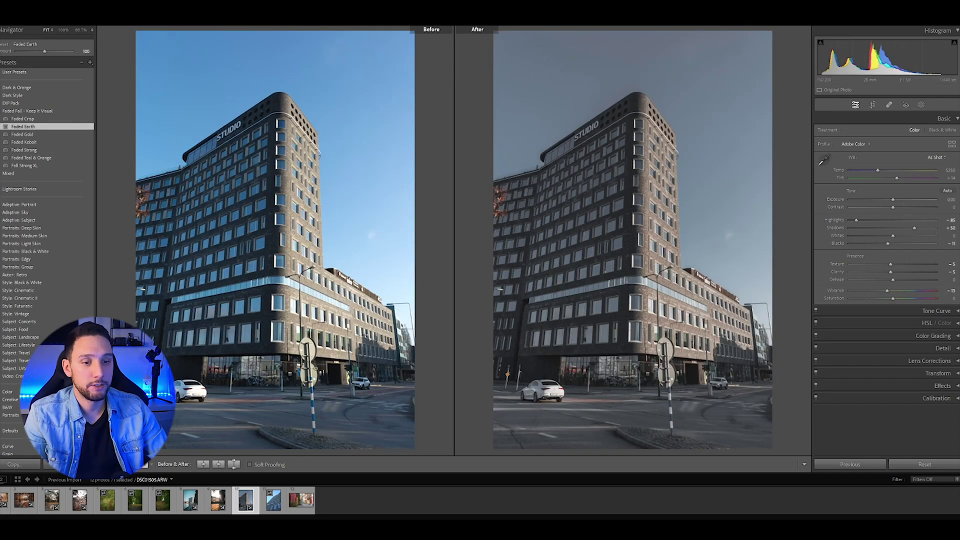
# Return to single-photo view and brighten the office building photo's exposure to +0.25
pyautogui.press('y')
pyautogui.moveTo(894, 200); pyautogui.dragTo(909, 229)
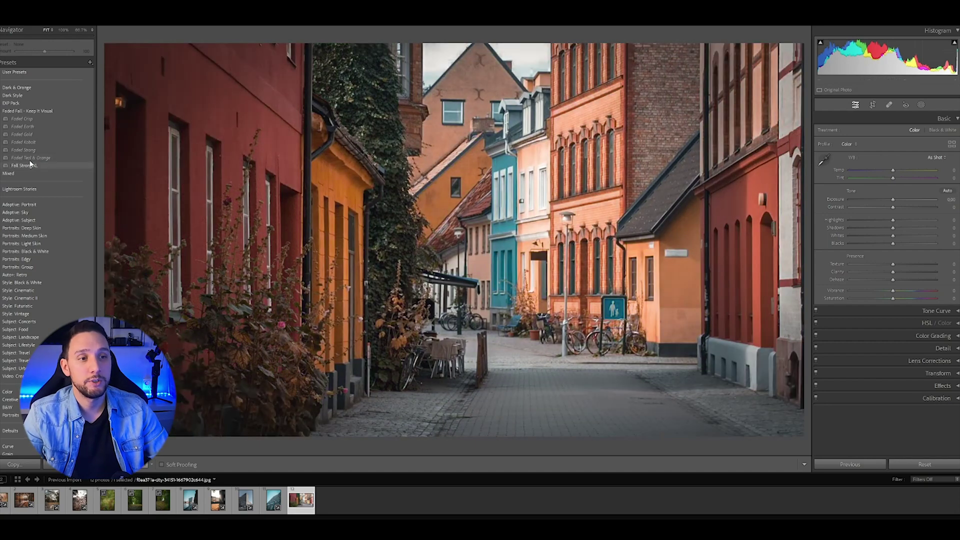
# Apply Faded Kobolt to the street photo with exposure -0.39 and contrast +31
pyautogui.click(22, 142)
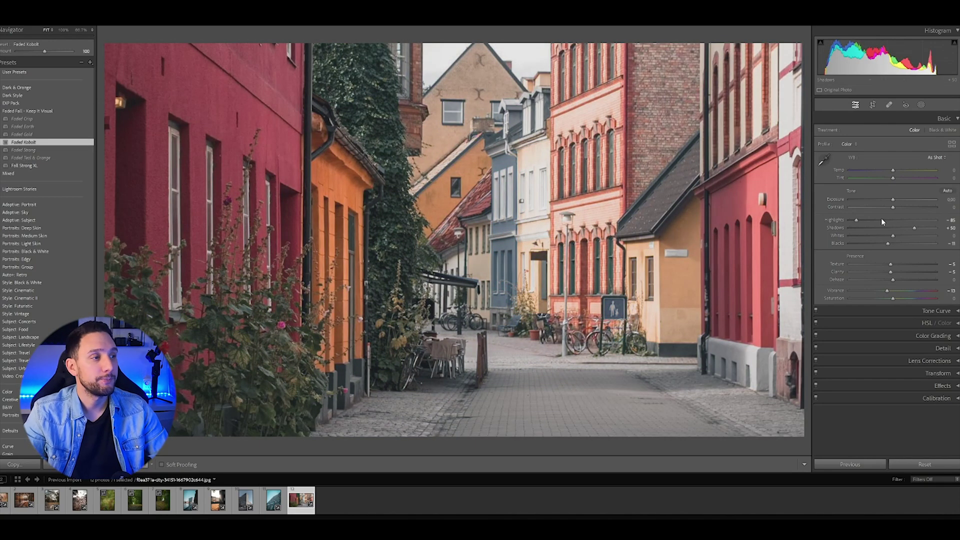
pyautogui.moveTo(895, 199); pyautogui.dragTo(894, 200)
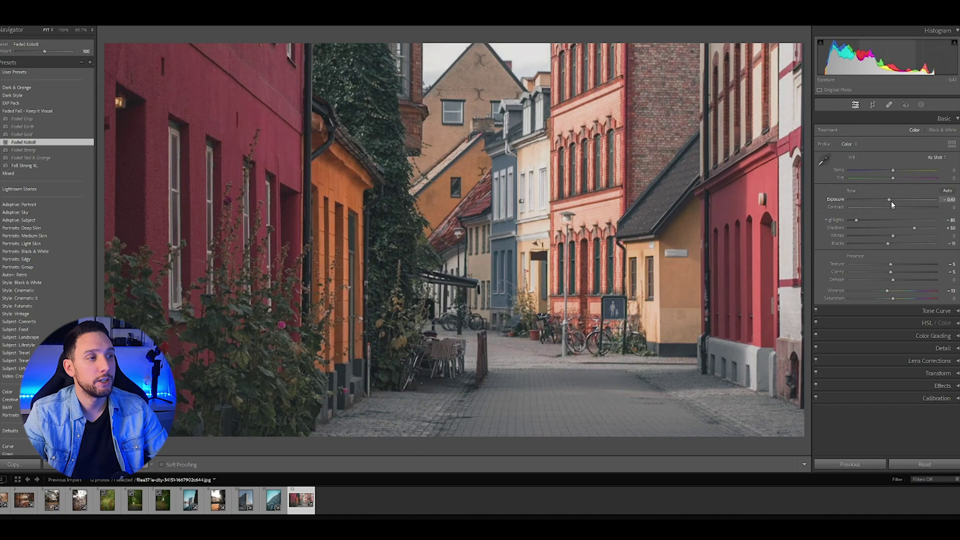
pyautogui.moveTo(890, 200); pyautogui.dragTo(915, 228)
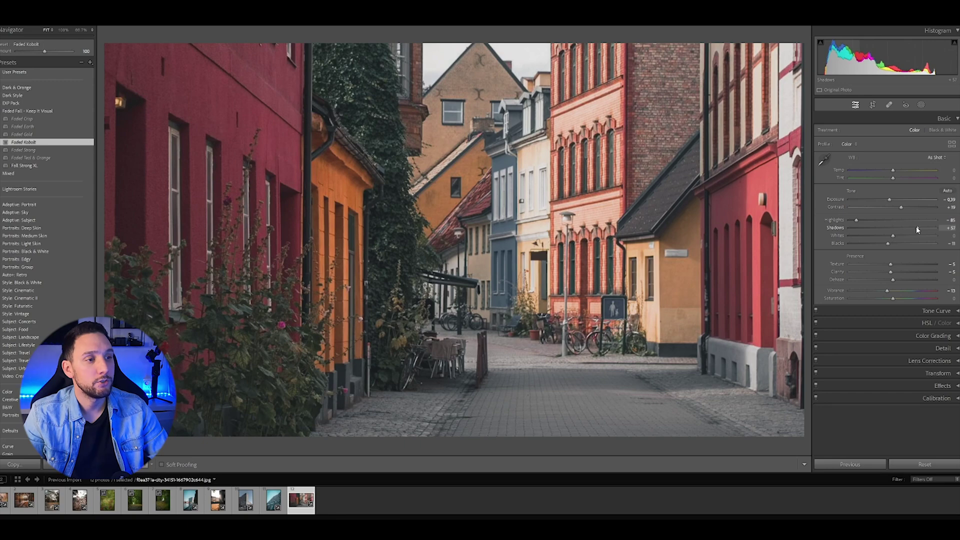
pyautogui.hotkey('shift', 'w')
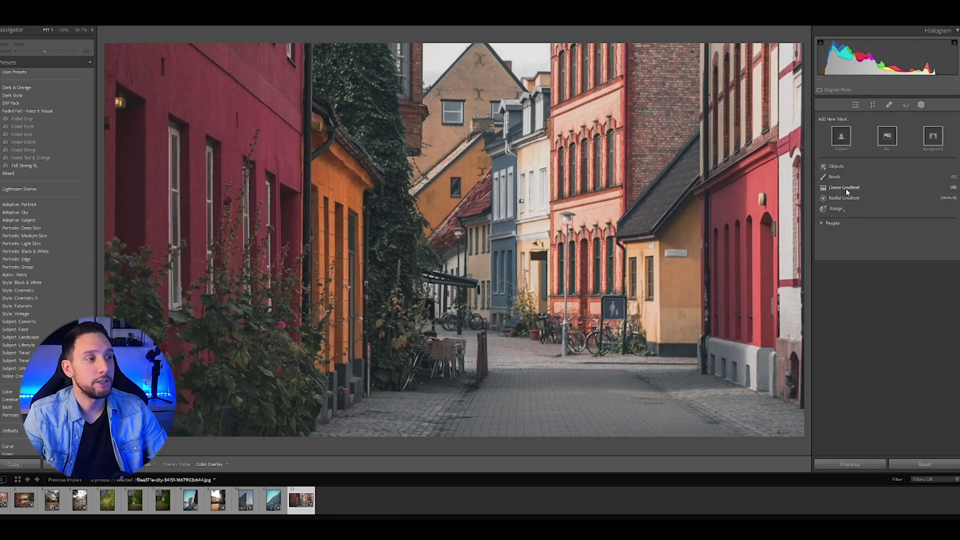
# Darken the left buildings with a linear gradient and brighten the street centre with a radial gradient at +0.35 exposure
pyautogui.click(844, 188)
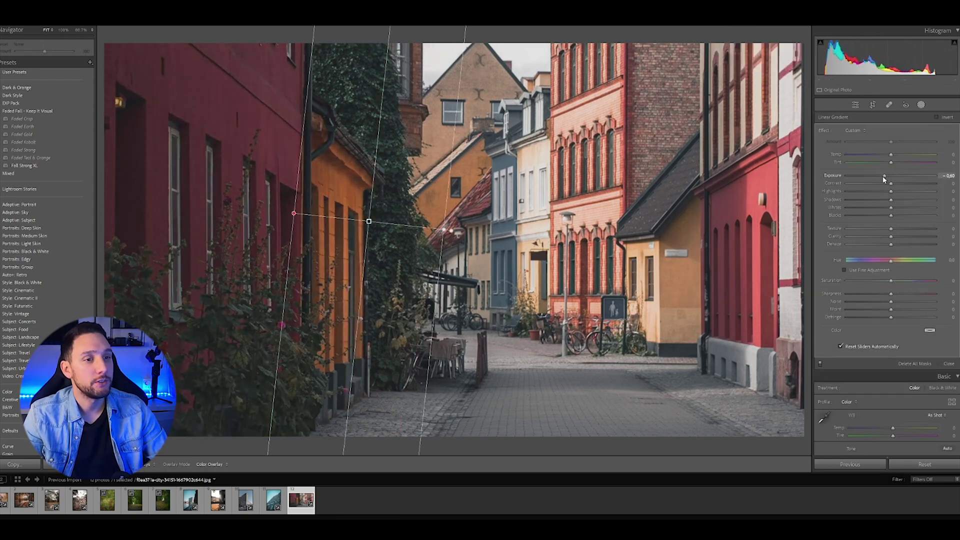
pyautogui.click(920, 105)
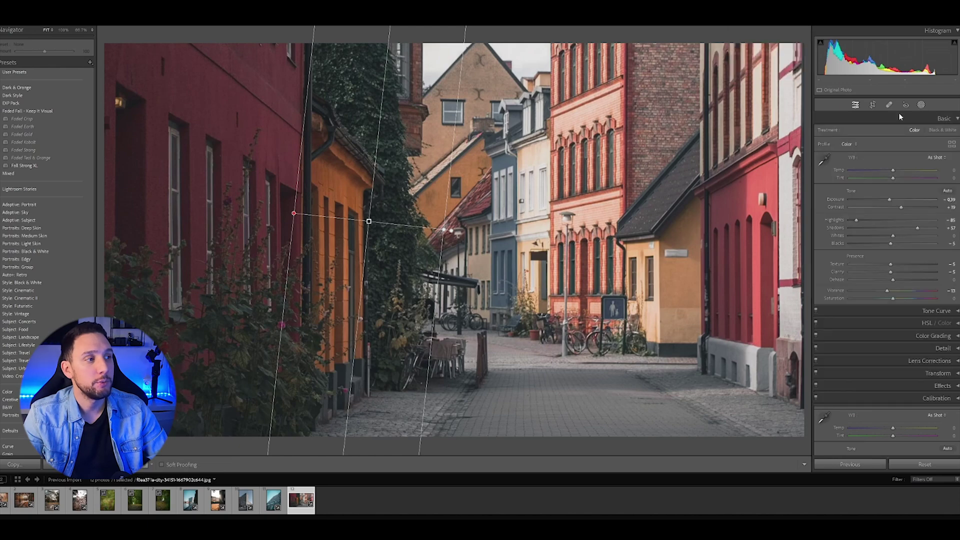
pyautogui.click(739, 41)
pyautogui.click(781, 137)
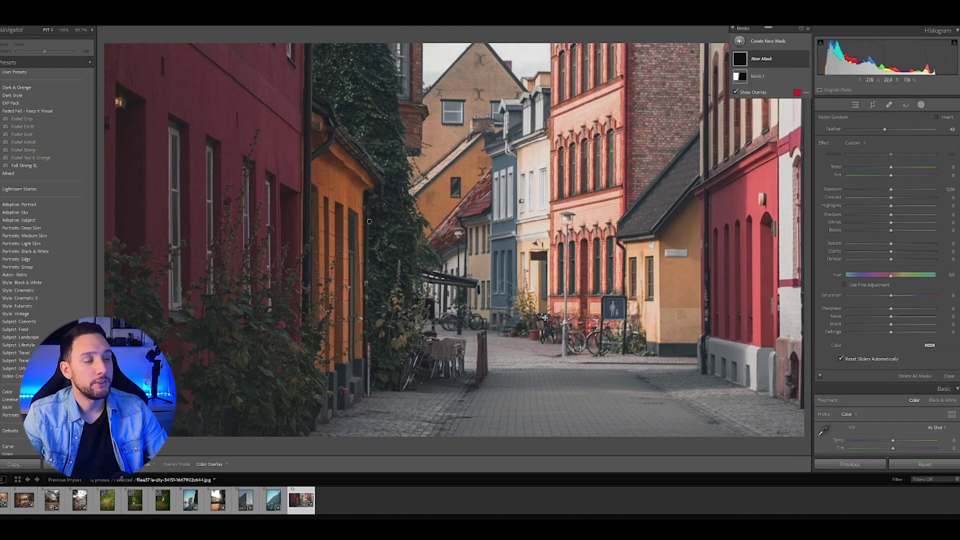
pyautogui.moveTo(321, 182); pyautogui.dragTo(568, 386)
pyautogui.moveTo(445, 284); pyautogui.dragTo(498, 314)
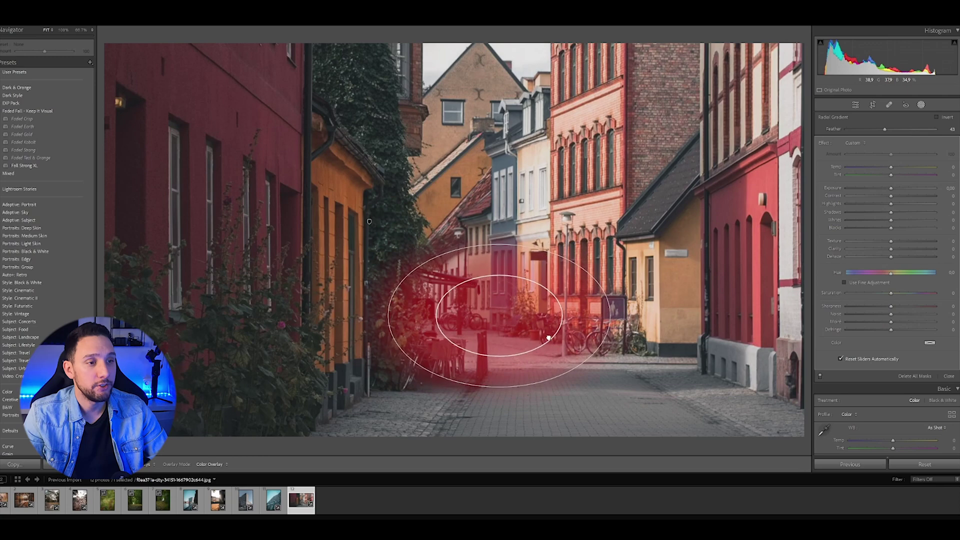
pyautogui.press('o')
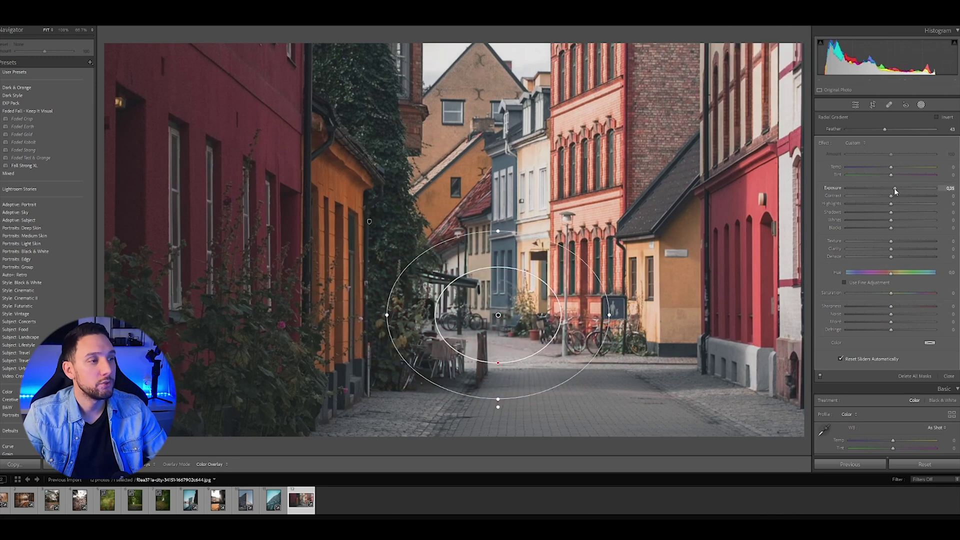
pyautogui.click(894, 188)
# Add an inverted radial gradient darkening the surroundings, with lower exposure and shadows at -9
pyautogui.click(757, 76)
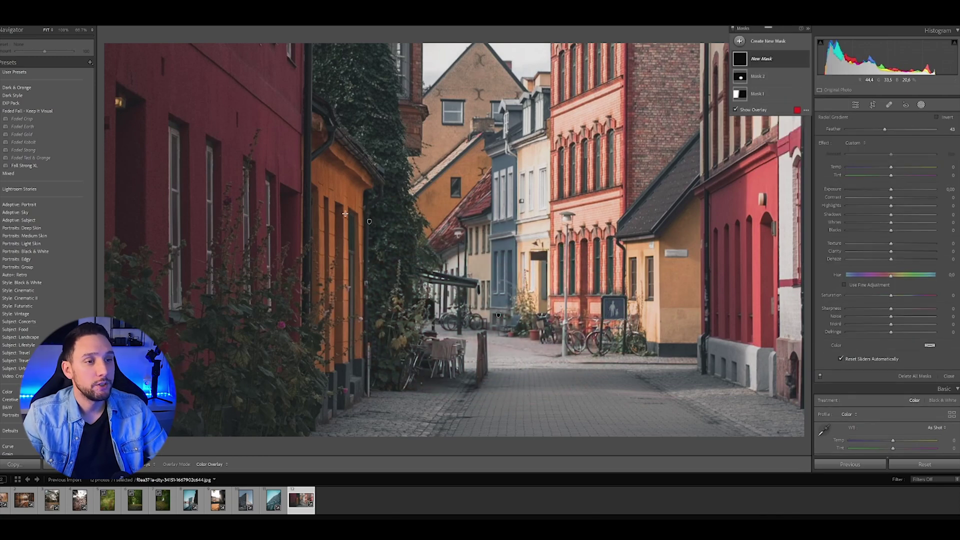
pyautogui.hotkey('shift', 'm')
pyautogui.moveTo(494, 296); pyautogui.dragTo(678, 430)
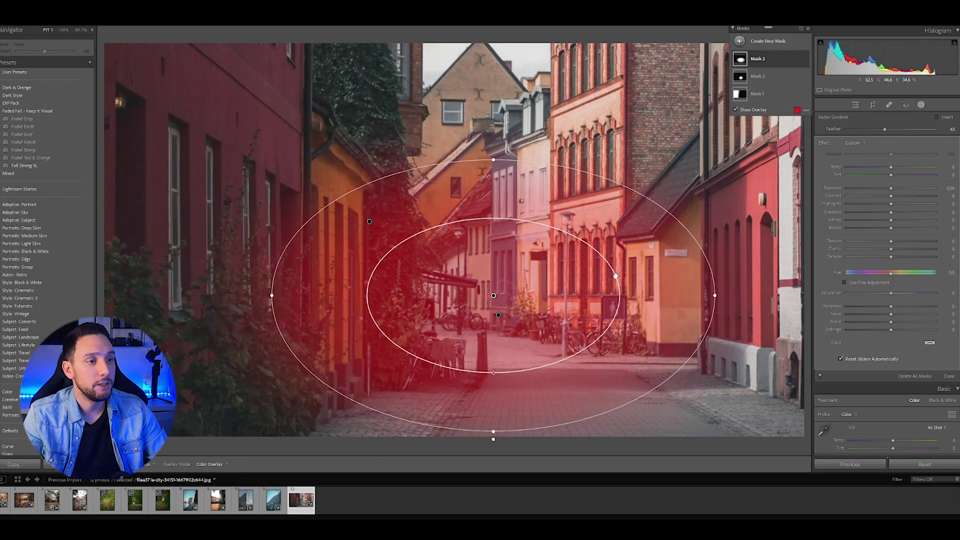
pyautogui.click(936, 117)
pyautogui.press('o')
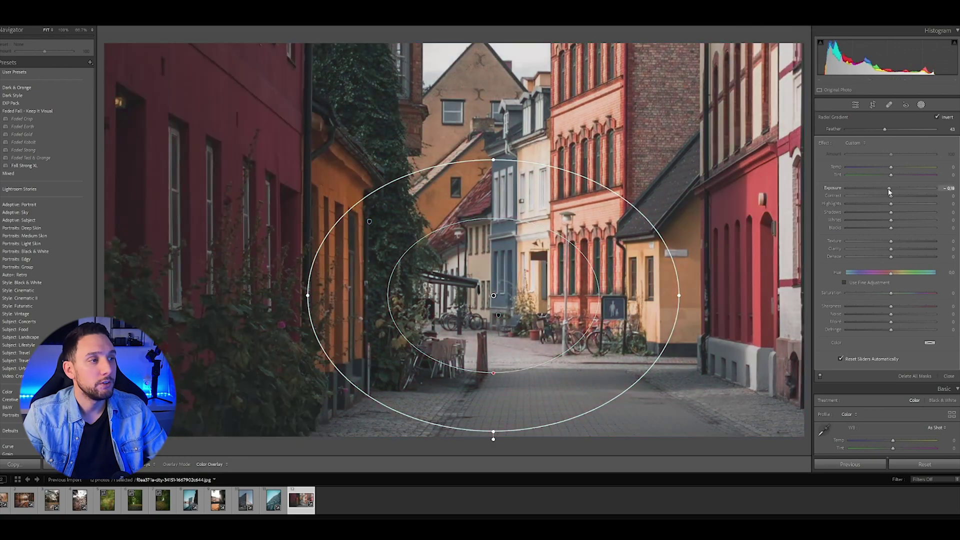
pyautogui.moveTo(890, 188); pyautogui.dragTo(885, 193)
pyautogui.moveTo(890, 212); pyautogui.dragTo(887, 214)
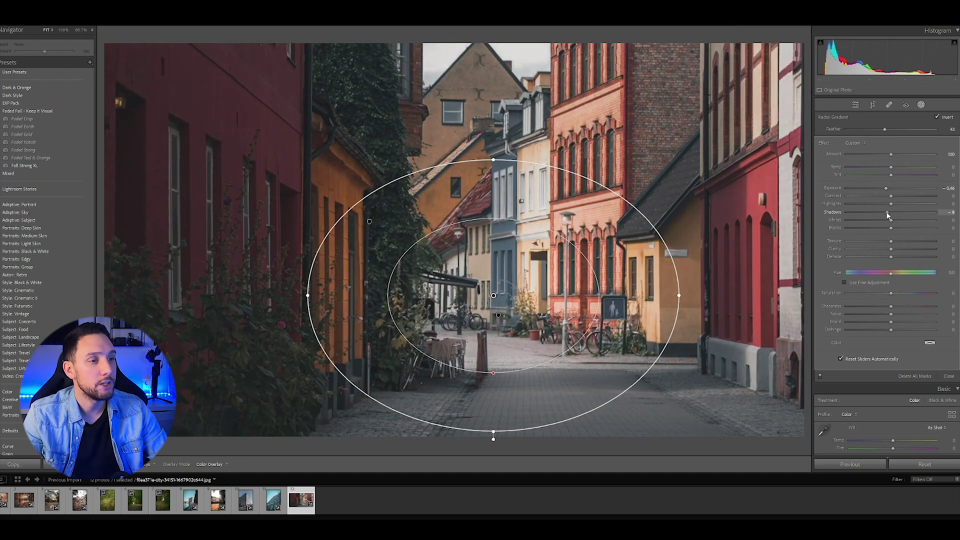
pyautogui.click(920, 104)
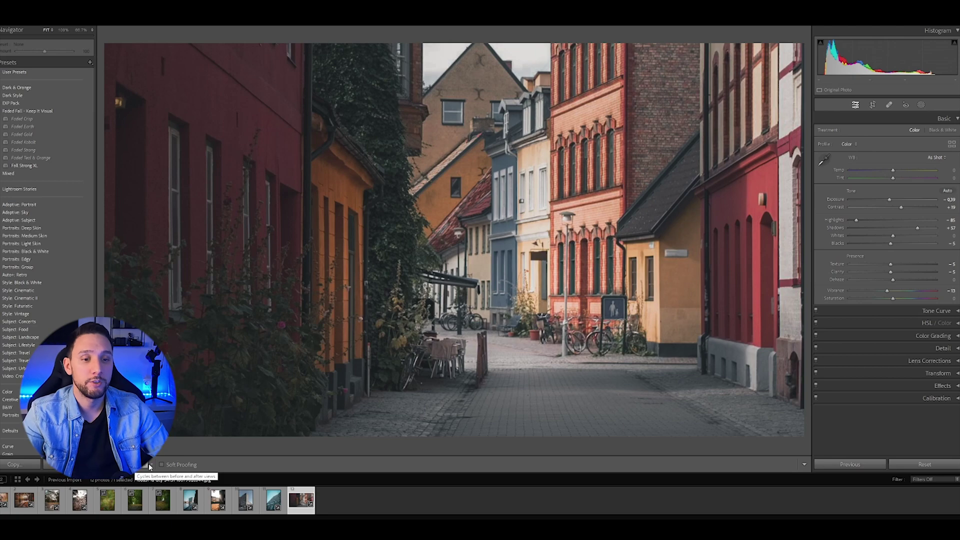
# Show the graded street photo beside its original in Before/After view
pyautogui.click(149, 467)
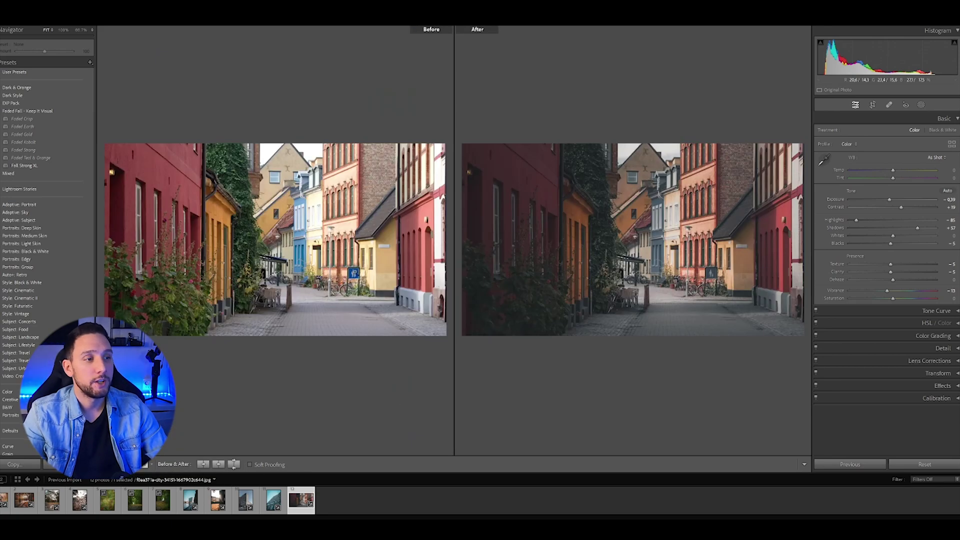